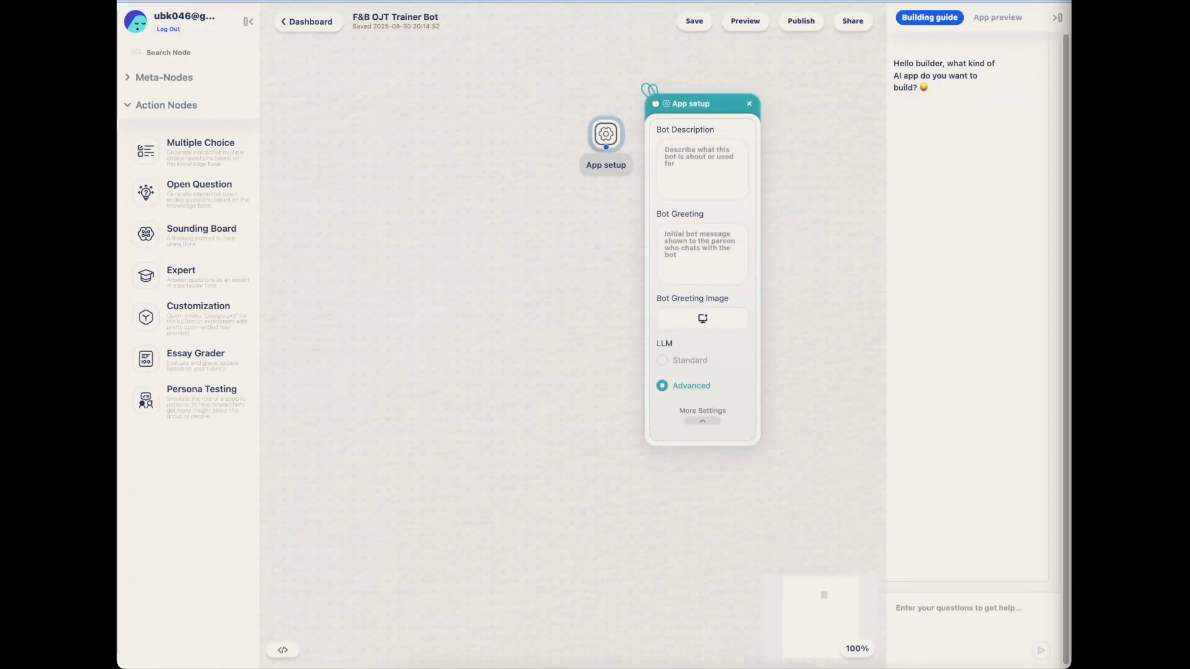
Fill in the App setup node's bot description covering quizzes, SOPs, menu guide and allergen policy, and its greeting explaining how to change modes by keyword
{"action": "left_click", "coordinate": [672, 152]}
{"action": "key", "text": "ctrl+v"}
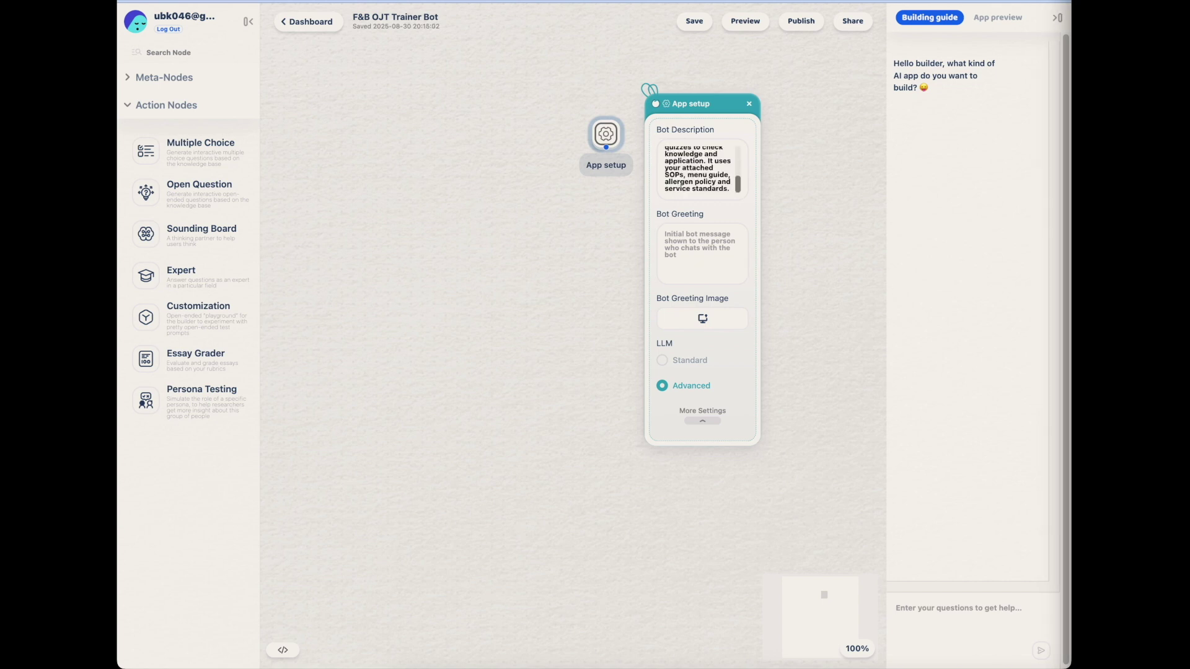
{"action": "left_click", "coordinate": [668, 242]}
{"action": "key", "text": "ctrl+v"}
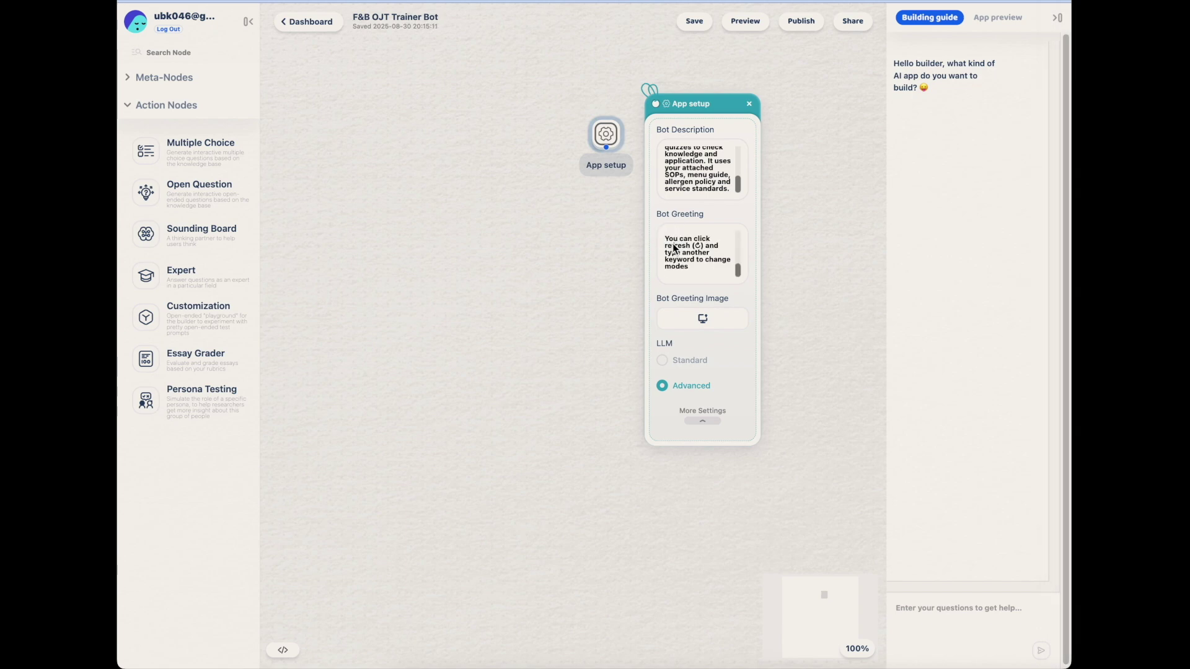
Upload a bot greeting image to the App setup node and save the app
{"action": "left_click", "coordinate": [706, 321]}
{"action": "left_click", "coordinate": [509, 176]}
{"action": "left_click", "coordinate": [831, 495]}
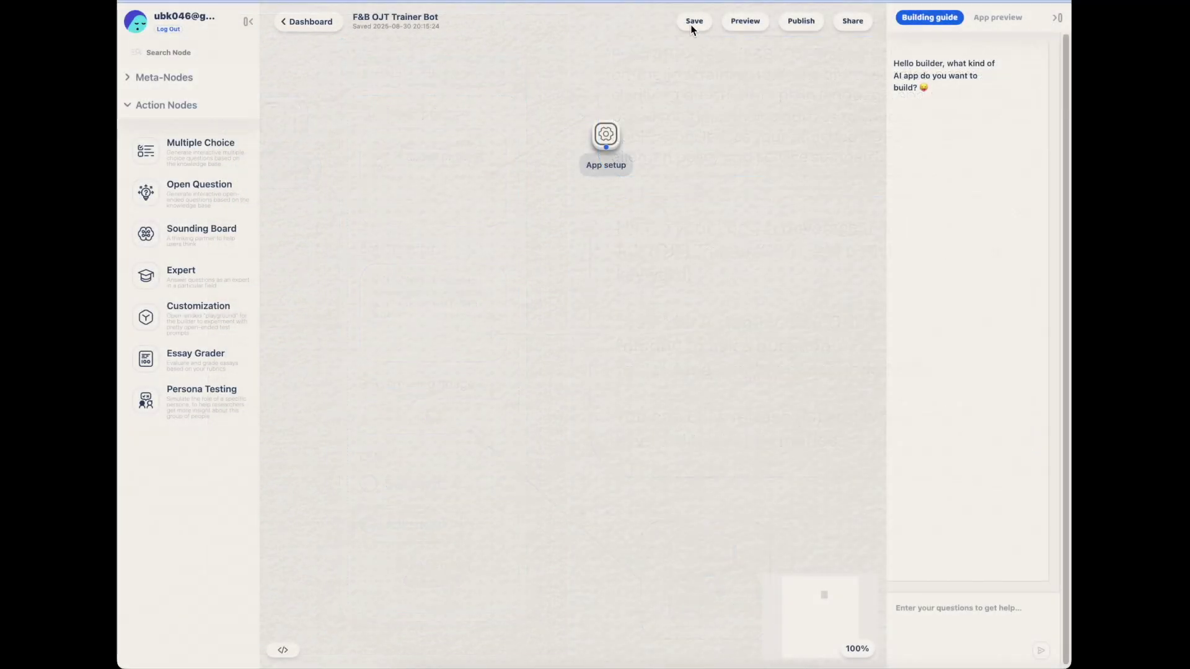
{"action": "left_click", "coordinate": [693, 22]}
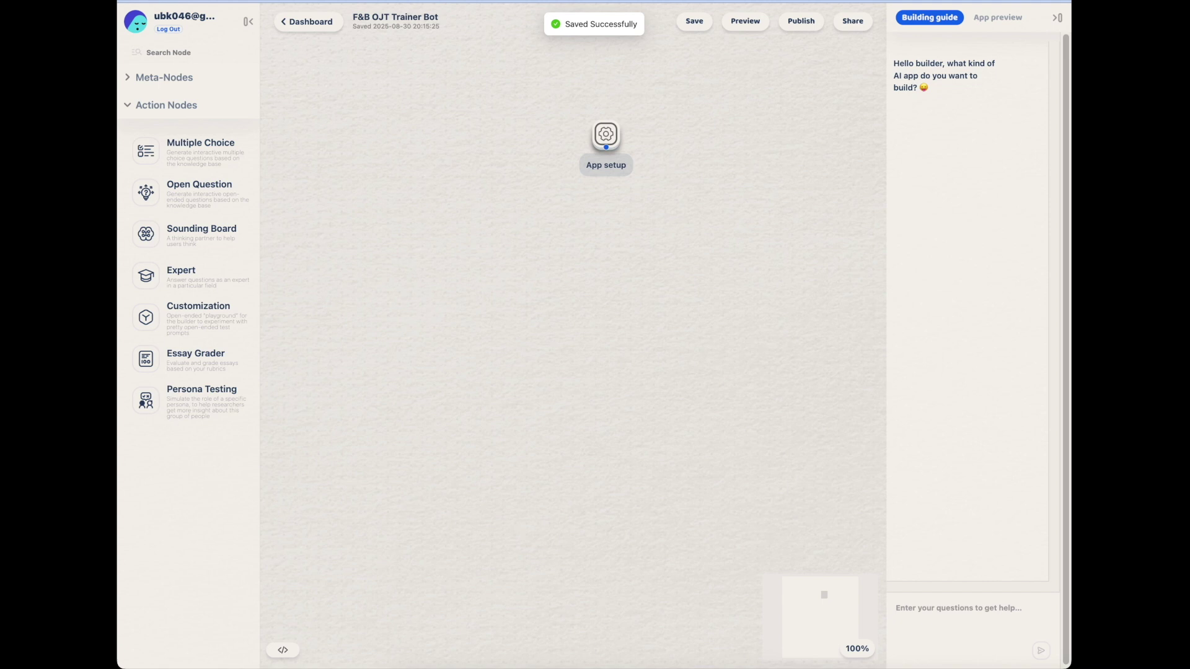
Add an IF Then meta-node to the canvas just below the App setup node
{"action": "left_click", "coordinate": [150, 77]}
{"action": "left_click_drag", "start_coordinate": [146, 207], "coordinate": [587, 221]}
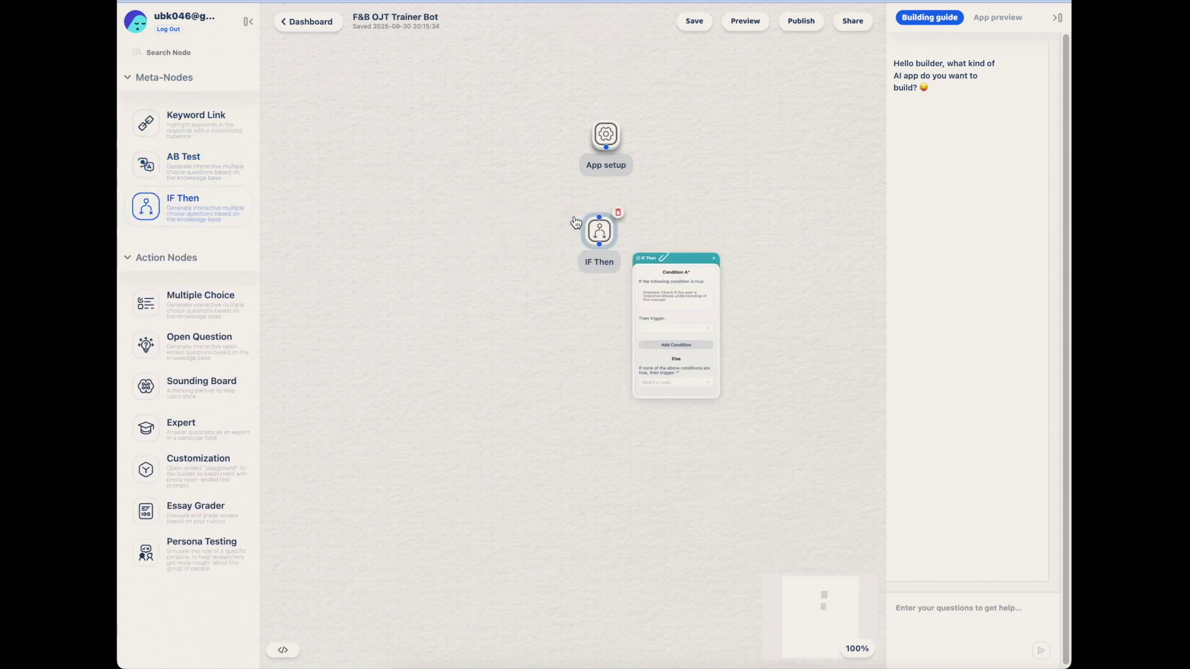
{"action": "left_click", "coordinate": [557, 347]}
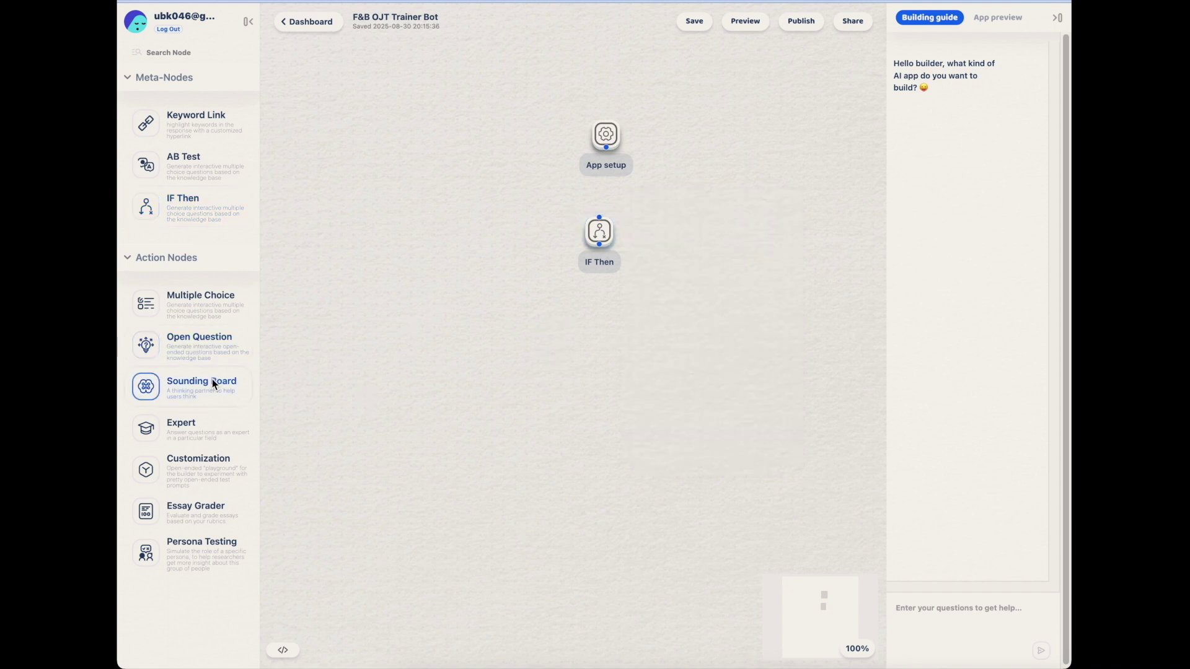
Add an Expert node and a Sounding Board node in a row beneath the IF Then node
{"action": "left_click_drag", "start_coordinate": [147, 429], "coordinate": [319, 338]}
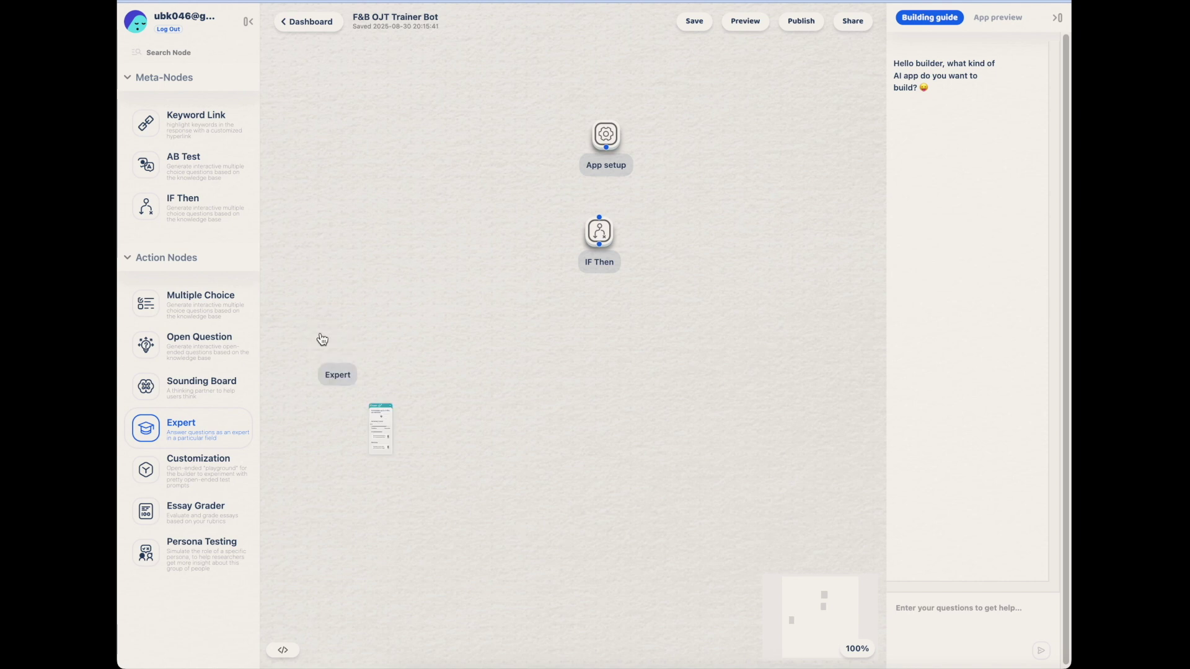
{"action": "left_click_drag", "start_coordinate": [146, 386], "coordinate": [591, 337]}
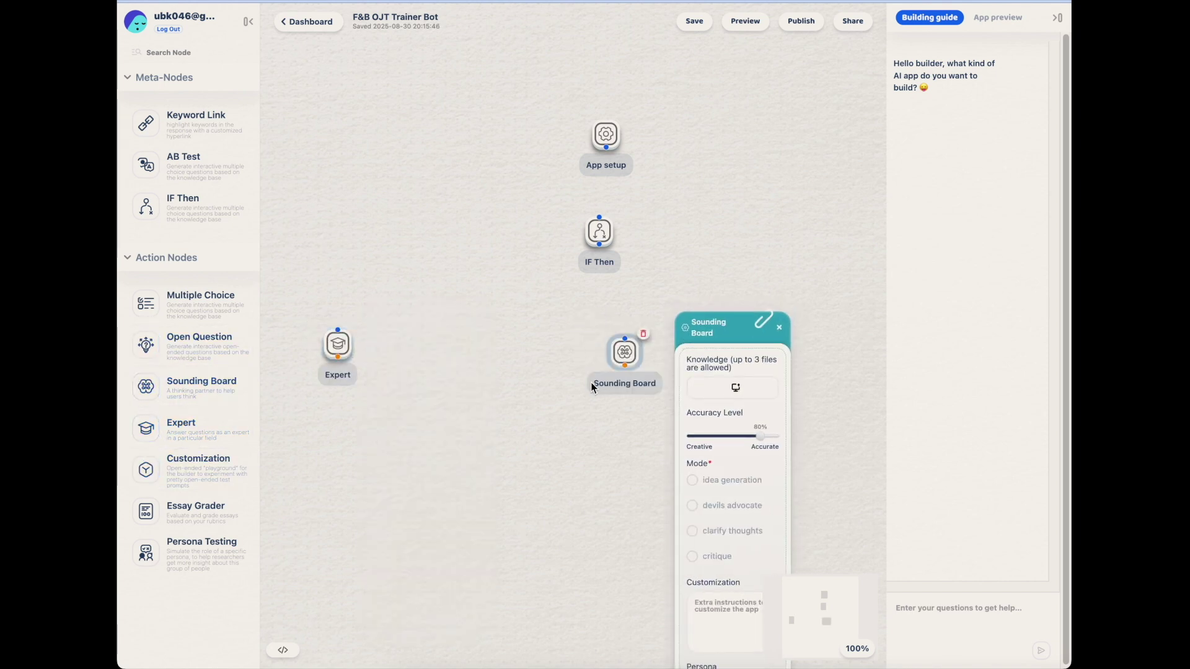
{"action": "left_click", "coordinate": [315, 428]}
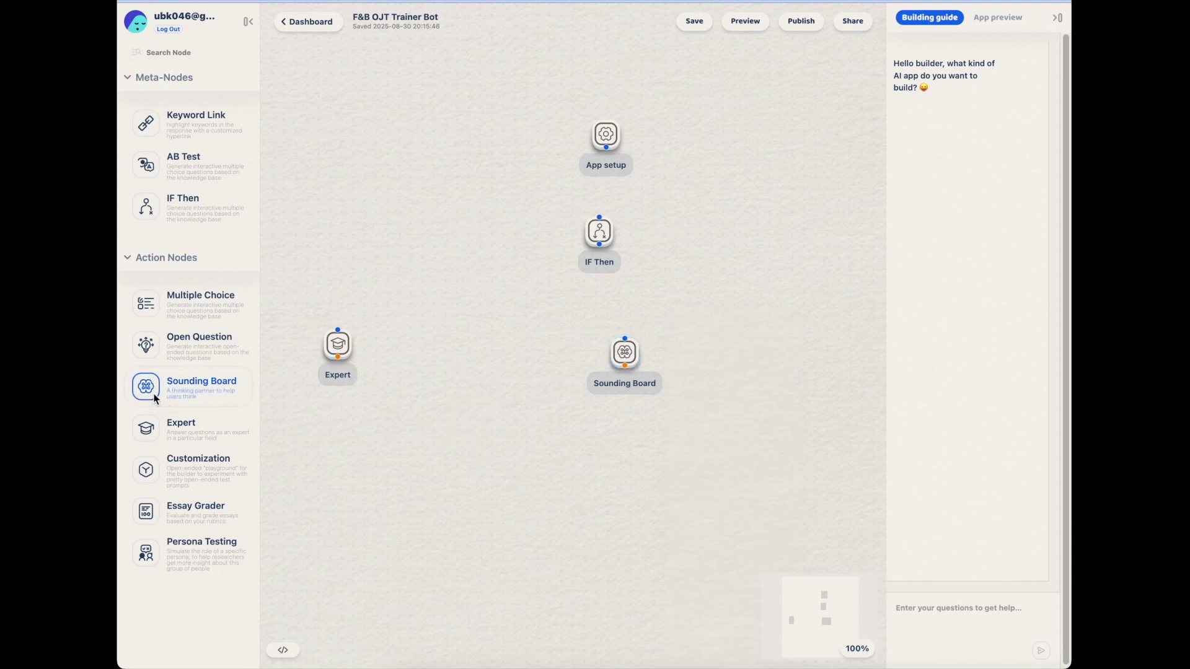
Add Multiple Choice and Open Question nodes to the row, moving Sounding Board next to Expert and Multiple Choice beneath IF Then
{"action": "left_click_drag", "start_coordinate": [147, 304], "coordinate": [599, 336]}
{"action": "left_click_drag", "start_coordinate": [690, 352], "coordinate": [691, 350]}
{"action": "left_click_drag", "start_coordinate": [614, 357], "coordinate": [434, 355]}
{"action": "left_click_drag", "start_coordinate": [727, 366], "coordinate": [594, 363]}
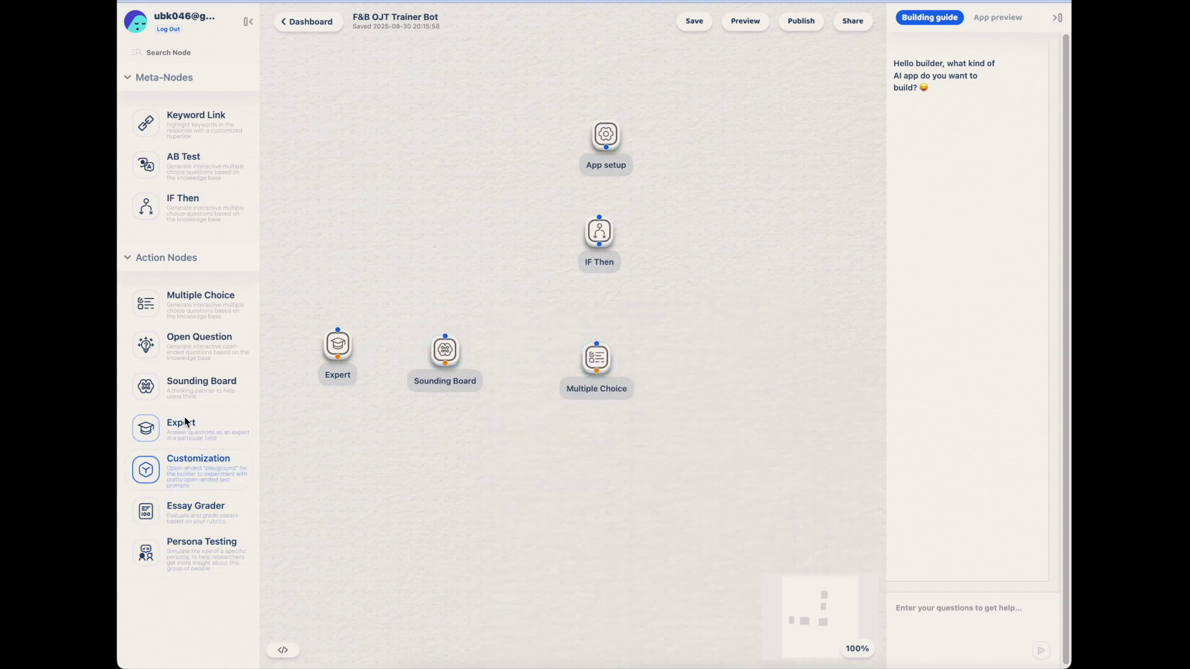
{"action": "left_click_drag", "start_coordinate": [180, 346], "coordinate": [758, 352]}
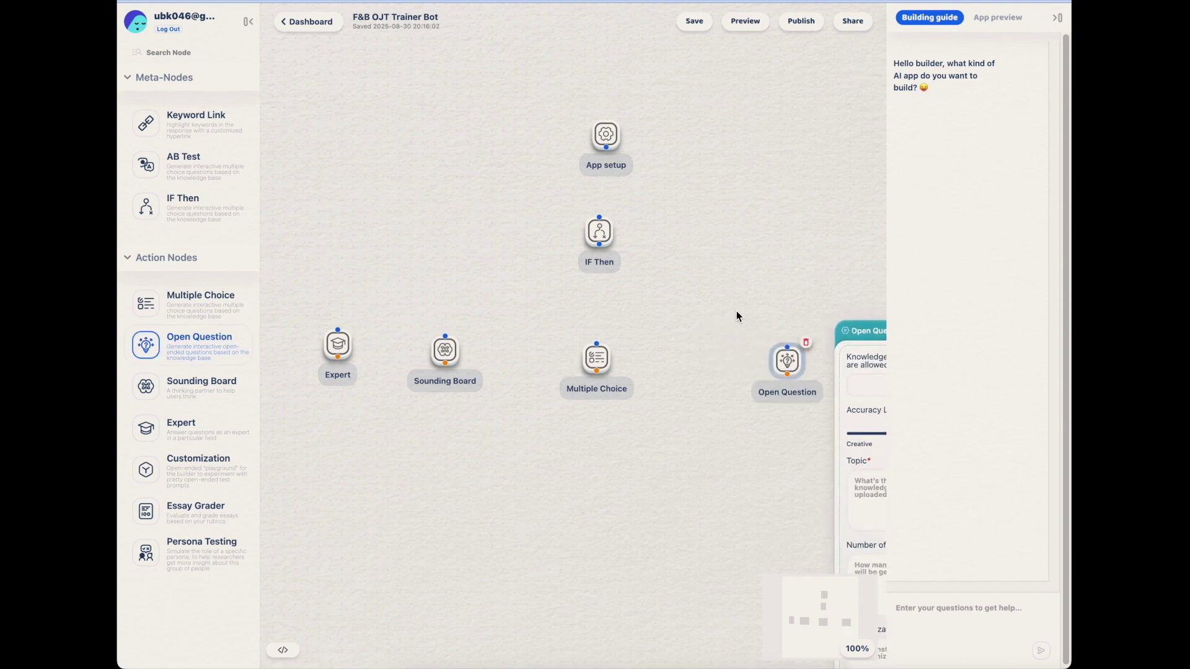
{"action": "left_click", "coordinate": [661, 183]}
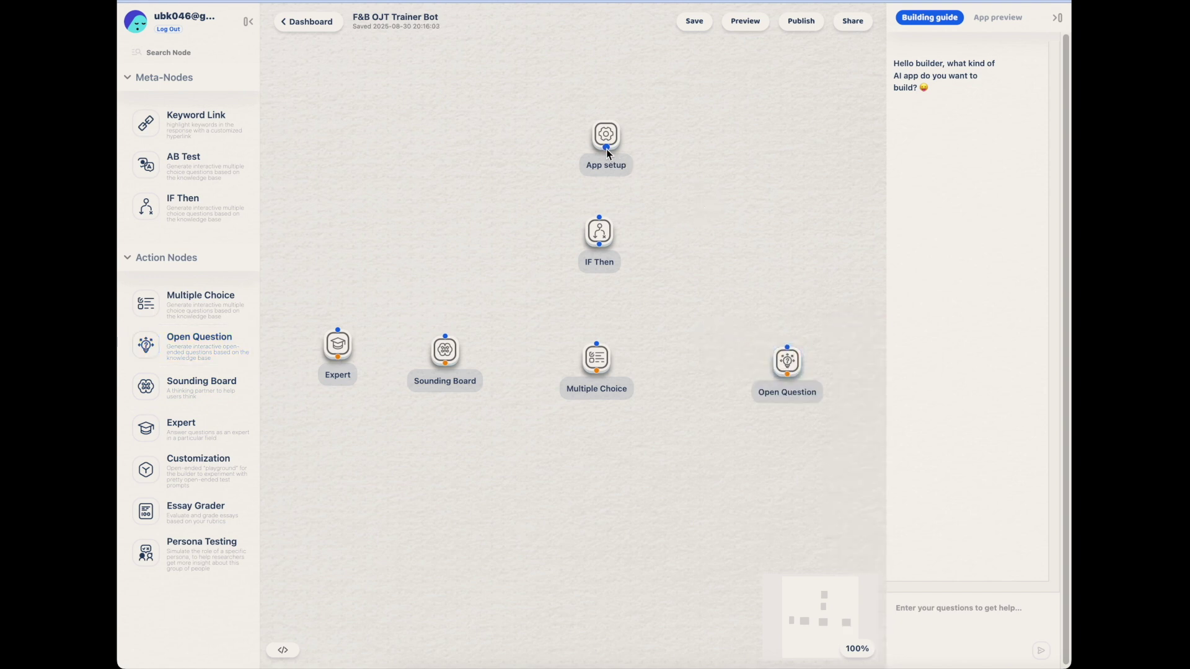
Connect App setup to IF Then, and IF Then to the Expert, Sounding Board, Multiple Choice and Open Question nodes
{"action": "left_click", "coordinate": [1057, 17]}
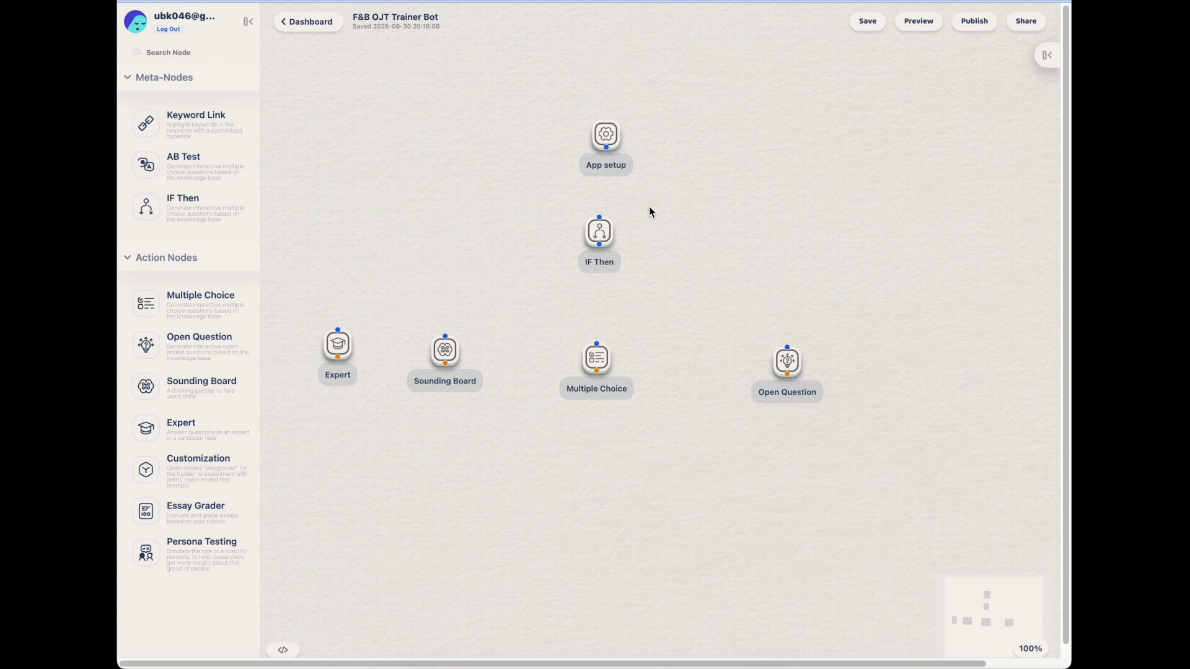
{"action": "mouse_move", "coordinate": [608, 151]}
{"action": "left_mouse_down"}
{"action": "mouse_move", "coordinate": [589, 248]}
{"action": "mouse_move", "coordinate": [338, 330]}
{"action": "left_mouse_up"}
{"action": "left_click", "coordinate": [598, 248]}
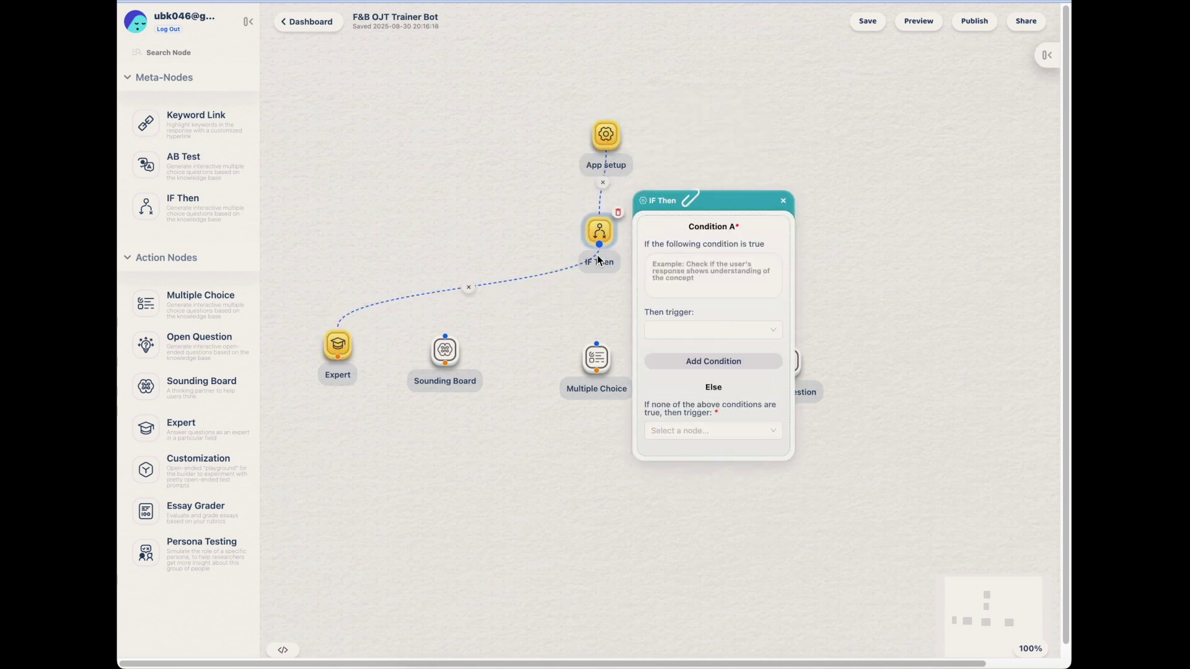
{"action": "mouse_move", "coordinate": [600, 246]}
{"action": "left_mouse_down"}
{"action": "mouse_move", "coordinate": [528, 346]}
{"action": "mouse_move", "coordinate": [445, 345]}
{"action": "left_mouse_up"}
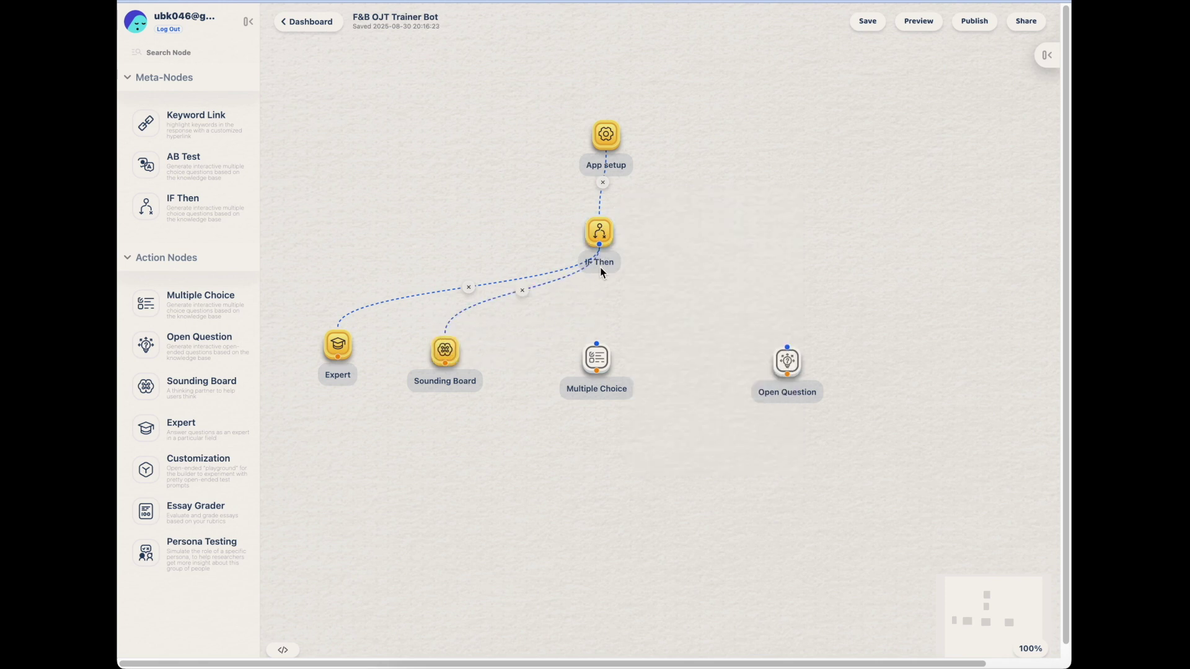
{"action": "left_click", "coordinate": [600, 246]}
{"action": "left_click_drag", "start_coordinate": [600, 246], "coordinate": [596, 346]}
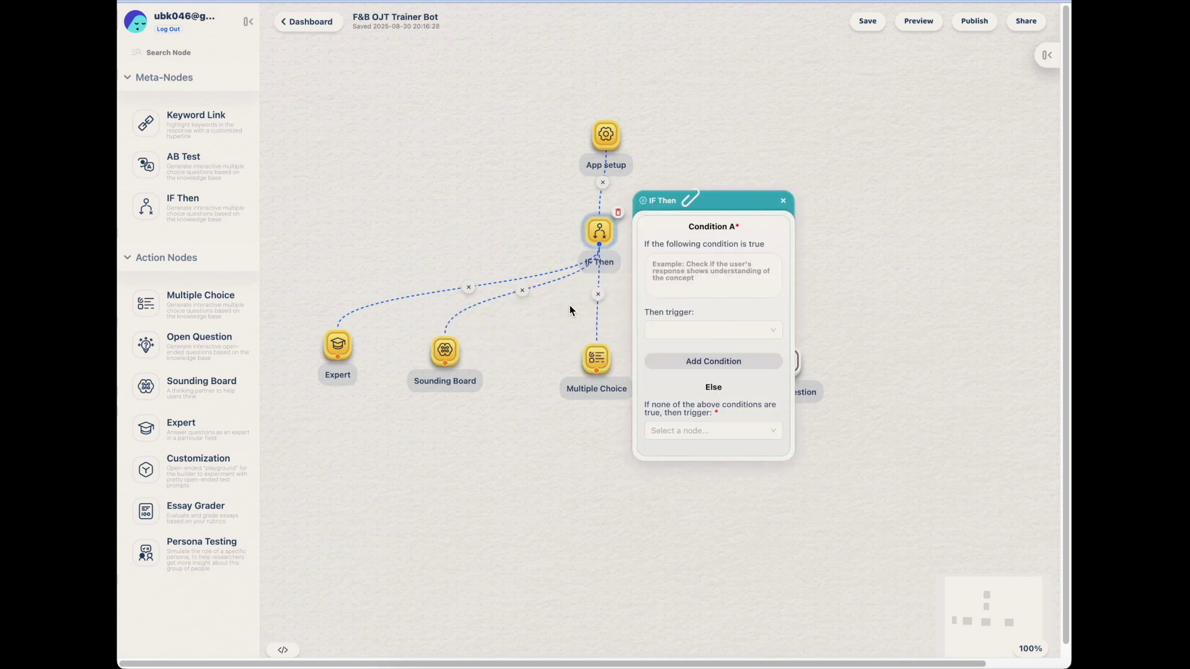
{"action": "left_click_drag", "start_coordinate": [598, 244], "coordinate": [789, 348]}
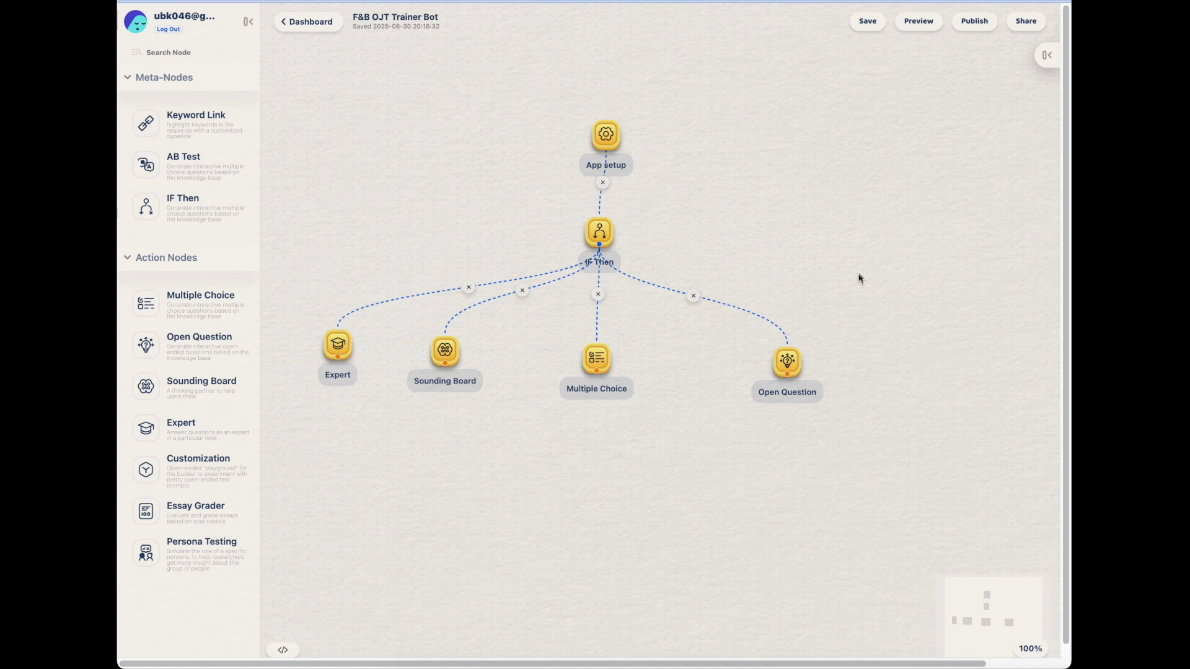
Set the IF Then node's Condition A to check whether the user wants step-by-step instructions for a task, triggering Expert
{"action": "left_click", "coordinate": [603, 233]}
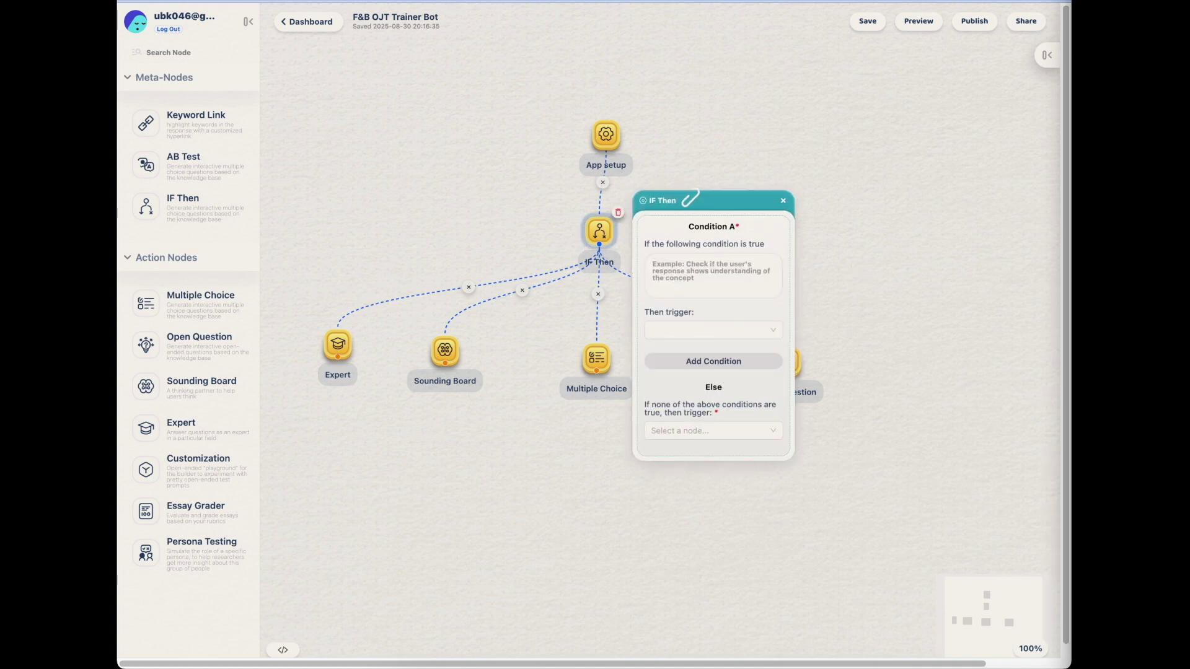
{"action": "left_click", "coordinate": [667, 264]}
{"action": "key", "text": "super+v"}
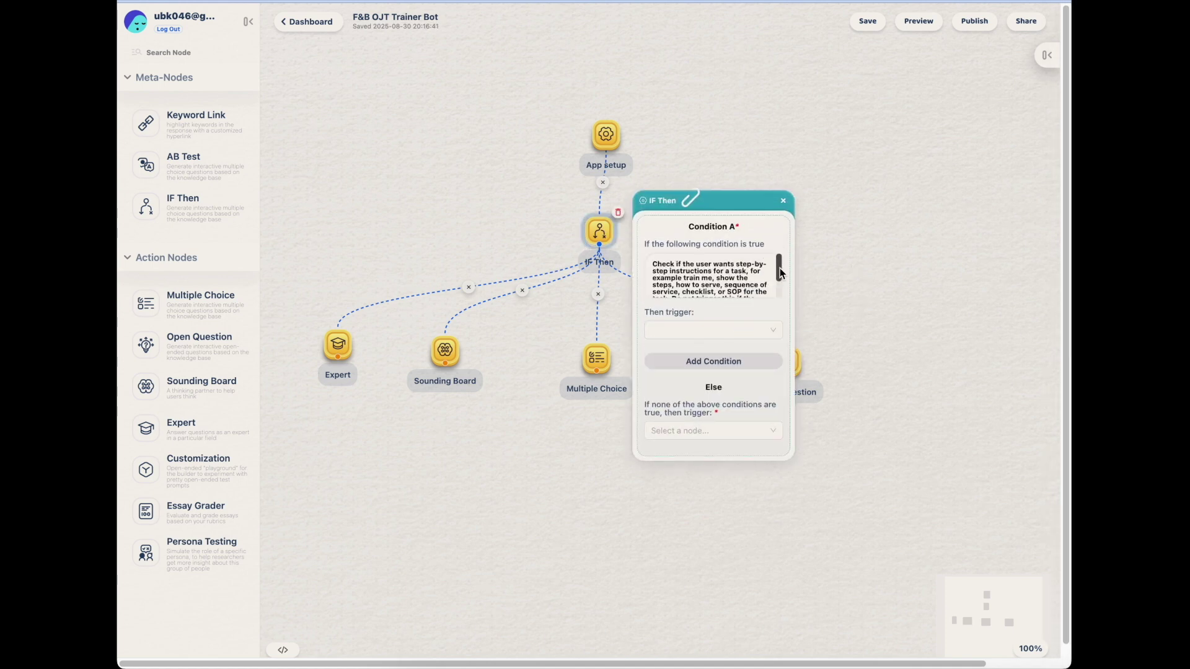
{"action": "left_click", "coordinate": [736, 333]}
{"action": "left_click", "coordinate": [737, 353]}
Add Condition B checking if the user is asking a specific question or expressing uncertainty, triggering Sounding Board
{"action": "left_click", "coordinate": [777, 361]}
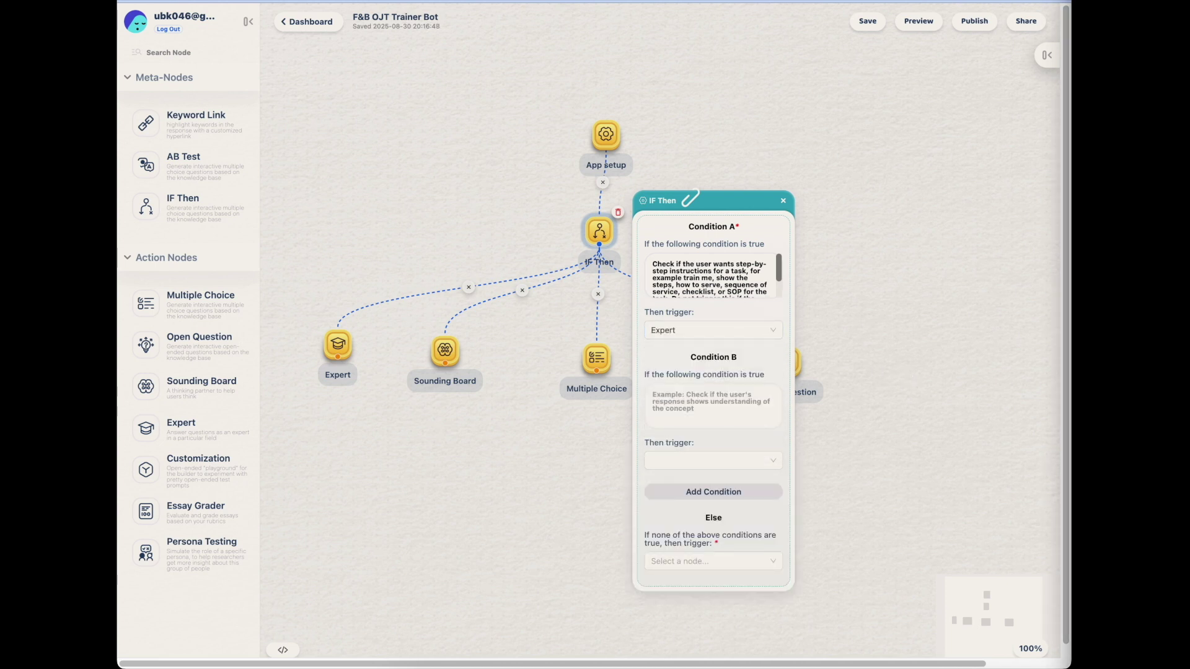
{"action": "left_click", "coordinate": [695, 398]}
{"action": "key", "text": "super+v"}
{"action": "left_click", "coordinate": [730, 459]}
{"action": "left_click", "coordinate": [725, 500]}
Add Condition C checking if the user wants to be tested, for example by quiz or multiple-choice questions, triggering Multiple Choice
{"action": "scroll", "coordinate": [866, 428], "scroll_direction": "down", "scroll_amount": 3}
{"action": "scroll", "coordinate": [866, 427], "scroll_direction": "up", "scroll_amount": 5}
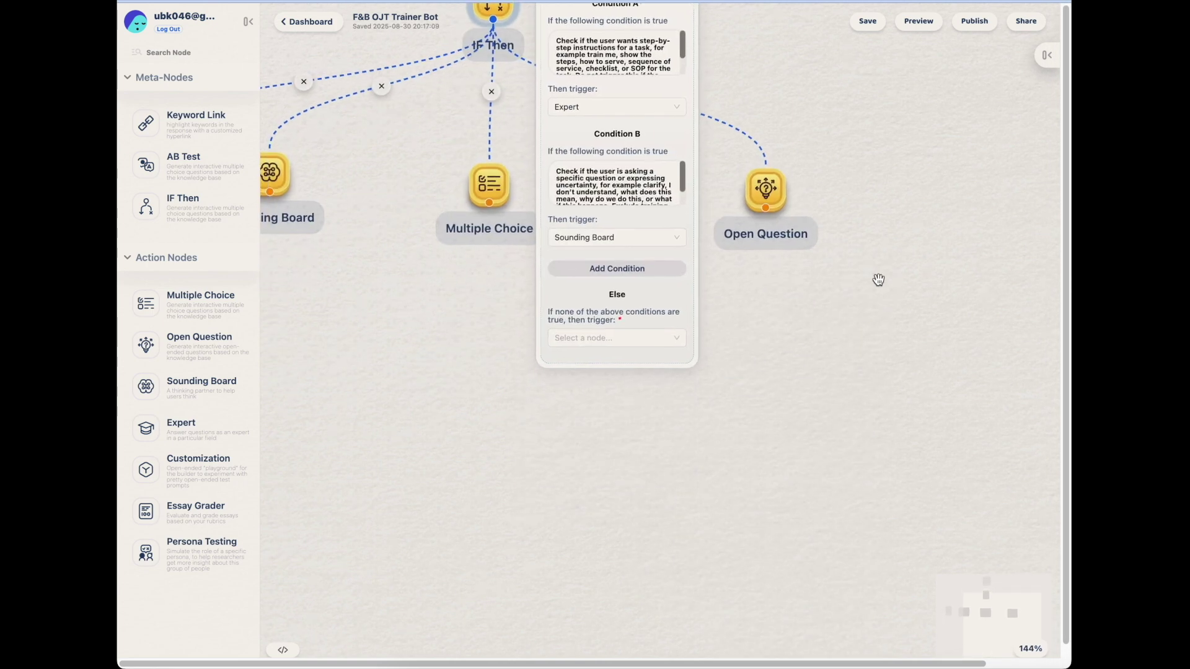
{"action": "left_click", "coordinate": [652, 268]}
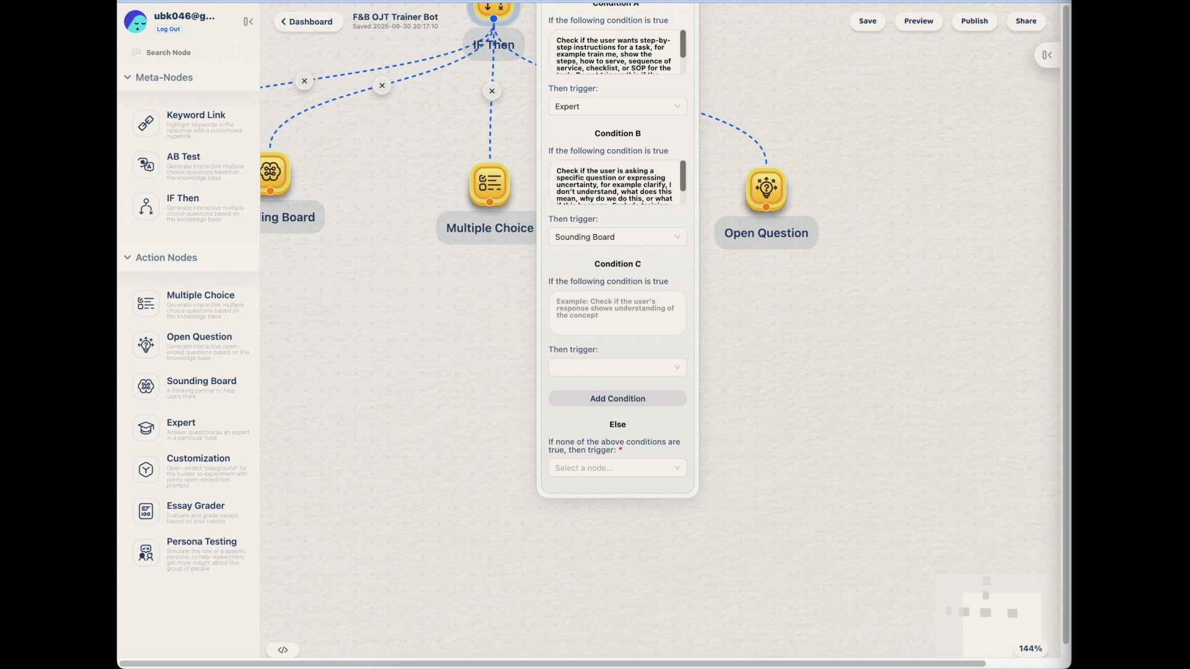
{"action": "left_click", "coordinate": [564, 304]}
{"action": "type", "text": "Check if the user wants to be tested, for example quiz, test me, multiple-choice questions, questions, or scenario quiz. Exclude training and clarification."}
{"action": "left_click", "coordinate": [657, 367]}
{"action": "left_click", "coordinate": [560, 426]}
Set the IF Then node's Else branch to trigger the Open Question node
{"action": "left_click", "coordinate": [617, 468]}
{"action": "left_click", "coordinate": [642, 545]}
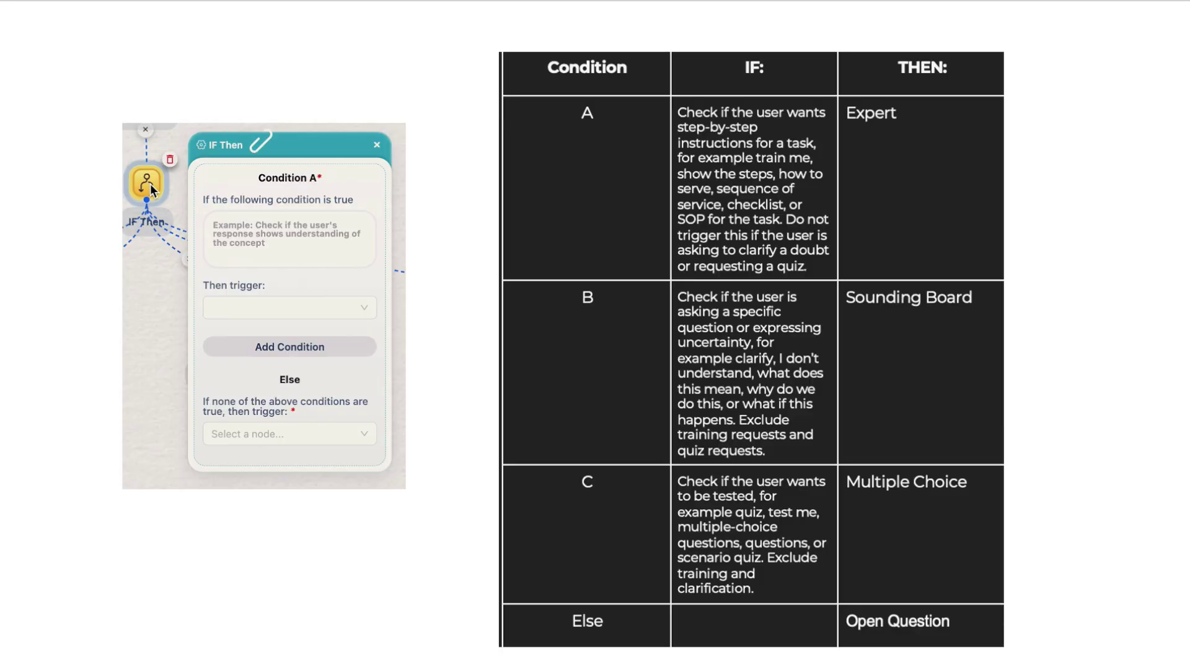
{"action": "key", "text": "Right"}
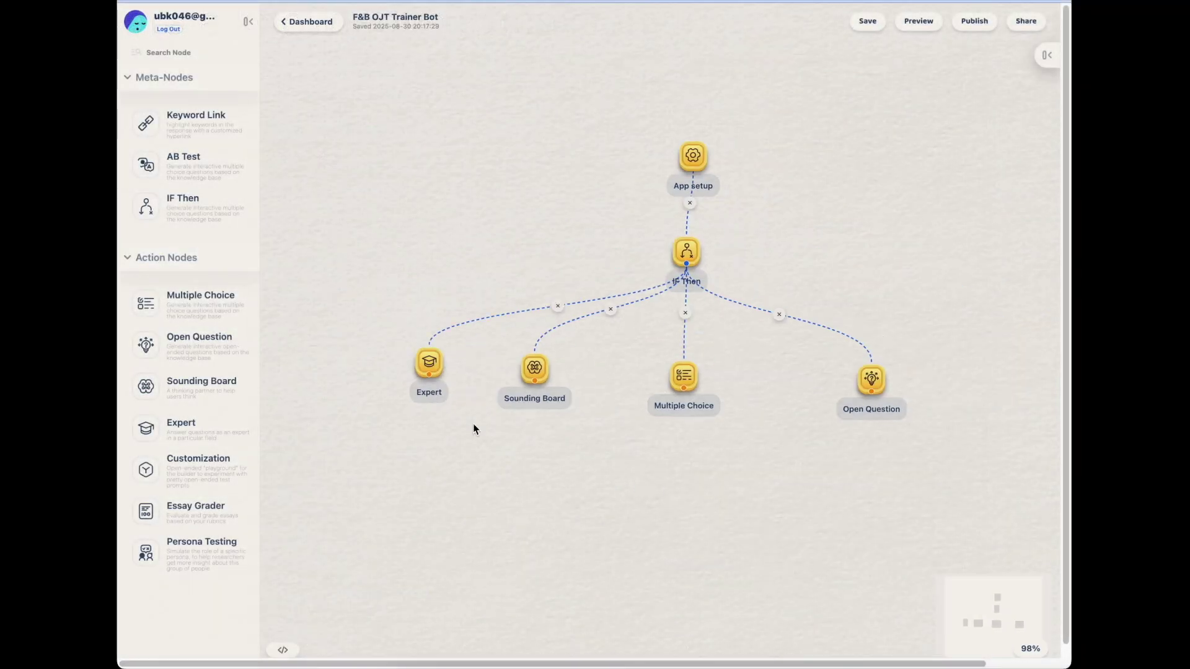
Upload the F&B training knowledge file to the Expert node
{"action": "left_click", "coordinate": [429, 362]}
{"action": "left_click", "coordinate": [521, 385]}
{"action": "left_click", "coordinate": [545, 189]}
{"action": "left_click", "coordinate": [829, 494]}
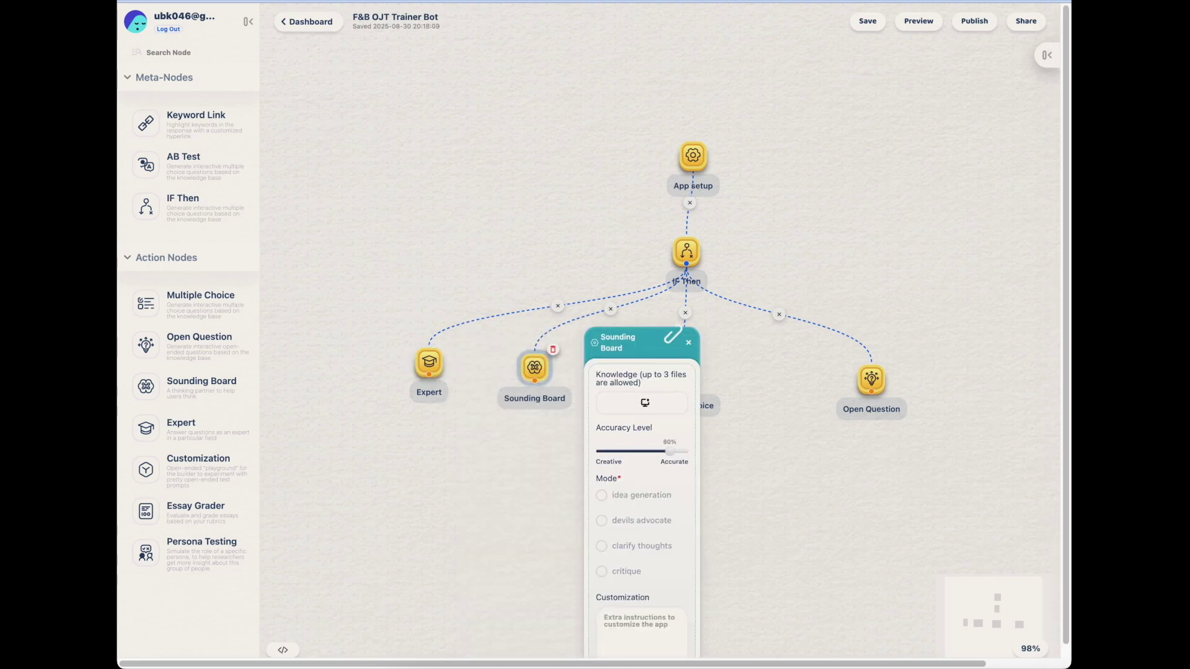
Upload FnB_Training_Knowledge_Starter.docx to the Sounding Board node and set its mode to clarify thoughts
{"action": "left_click", "coordinate": [645, 402]}
{"action": "left_click", "coordinate": [828, 494]}
{"action": "left_click", "coordinate": [564, 438]}
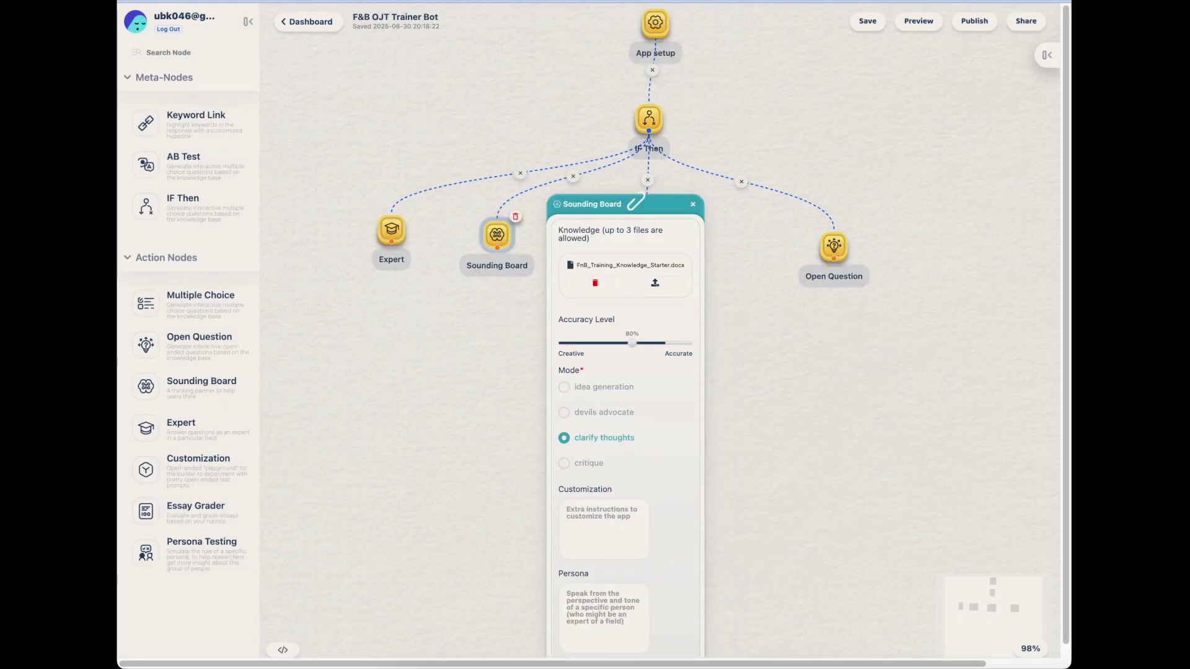
Fill in the Sounding Board's customization inviting users to state their doubt in one line, and its F&B OJT Trainer persona
{"action": "left_click", "coordinate": [639, 558]}
{"action": "key", "text": "super+v"}
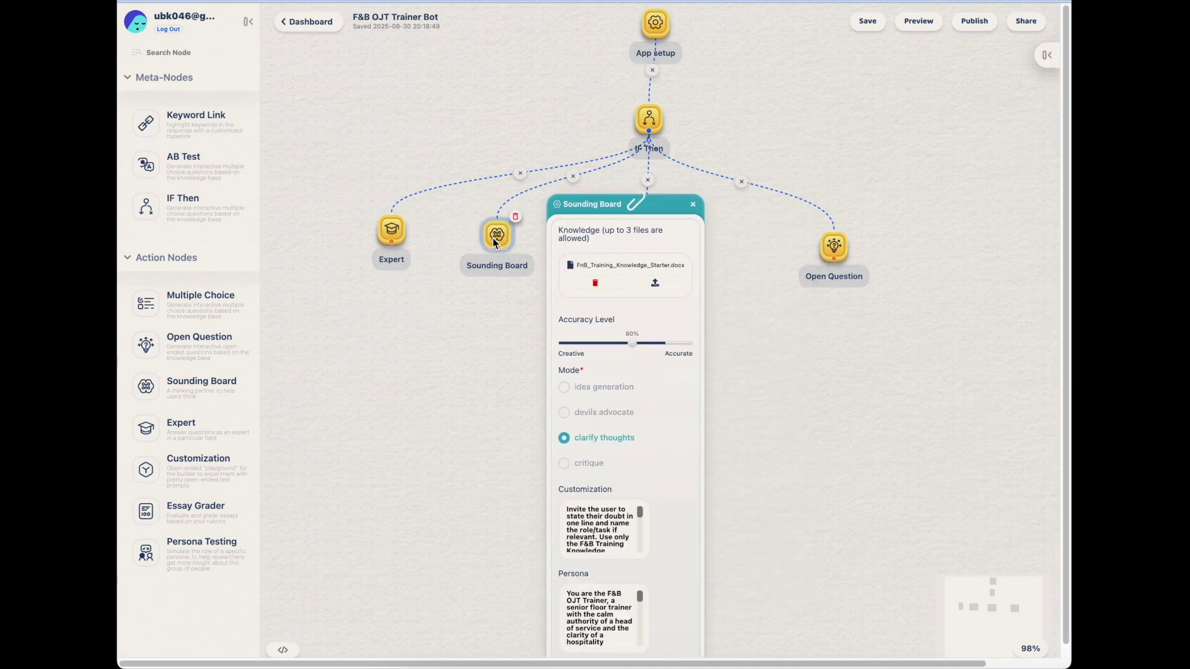
Upload FnB_Training_Knowledge_Starter.docx to the Multiple Choice node and set its topic to "Multiple Choice Quiz"
{"action": "left_click", "coordinate": [753, 268]}
{"action": "double_click", "coordinate": [565, 190]}
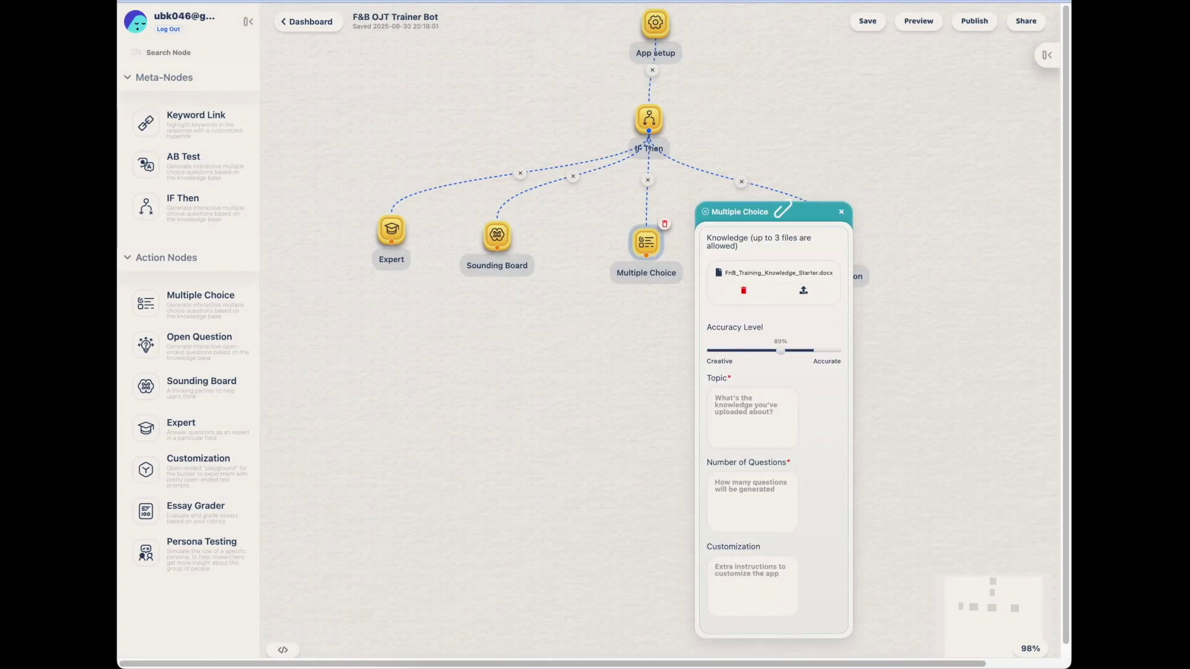
{"action": "left_click", "coordinate": [736, 403]}
{"action": "type", "text": "Multiple Choice Quiz"}
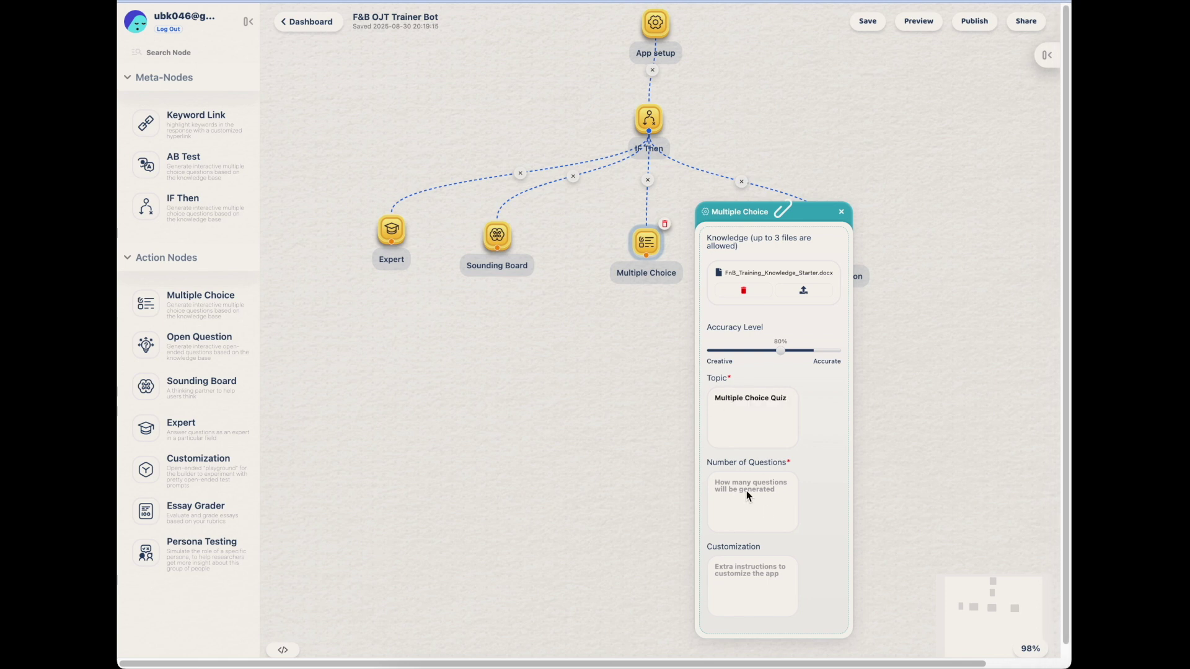
Set the Open Question node's topic to "Clarify Intent" and its number of questions to 3
{"action": "left_click", "coordinate": [859, 277]}
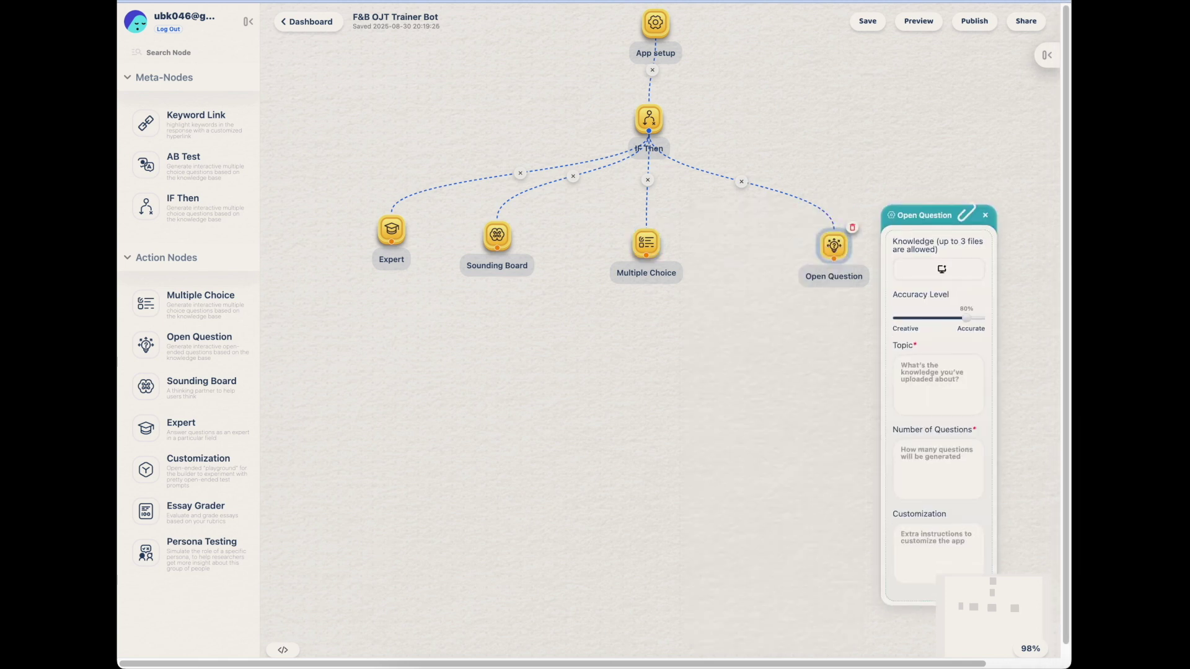
{"action": "left_click", "coordinate": [928, 459]}
{"action": "type", "text": "Clarify Intent"}
{"action": "key", "text": "super+a"}
{"action": "type", "text": "3"}
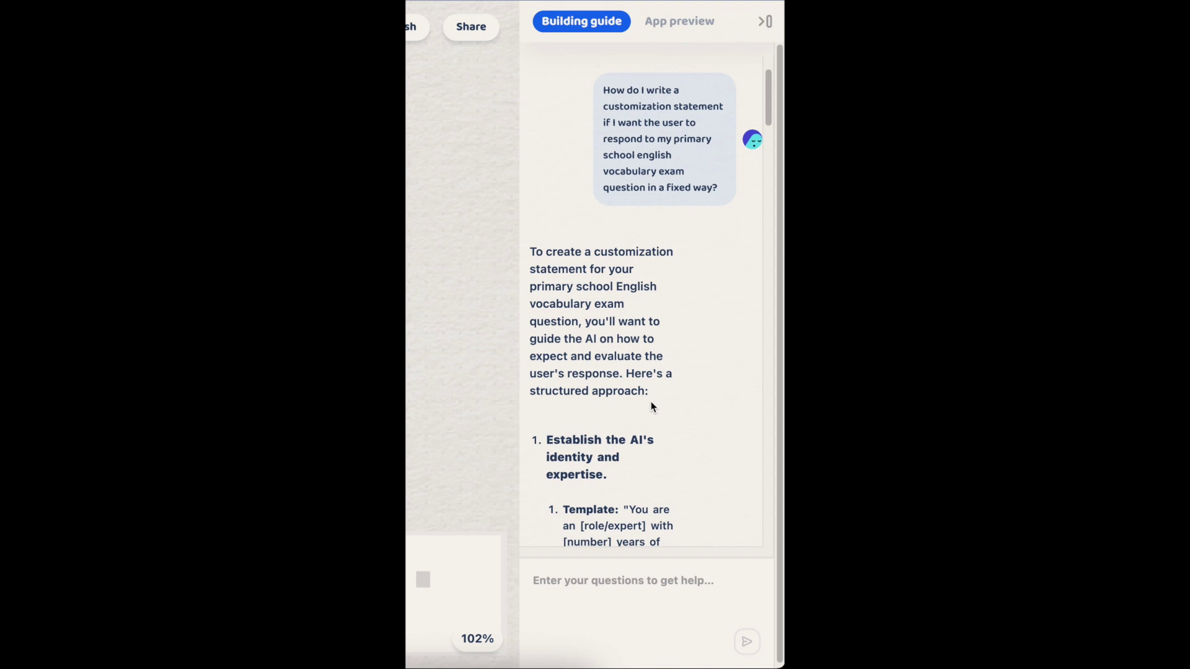
Read the Building guide's answer on writing a customization statement for a fixed-format primary school English vocabulary response
{"action": "scroll", "coordinate": [651, 406], "scroll_direction": "down", "scroll_amount": 3}
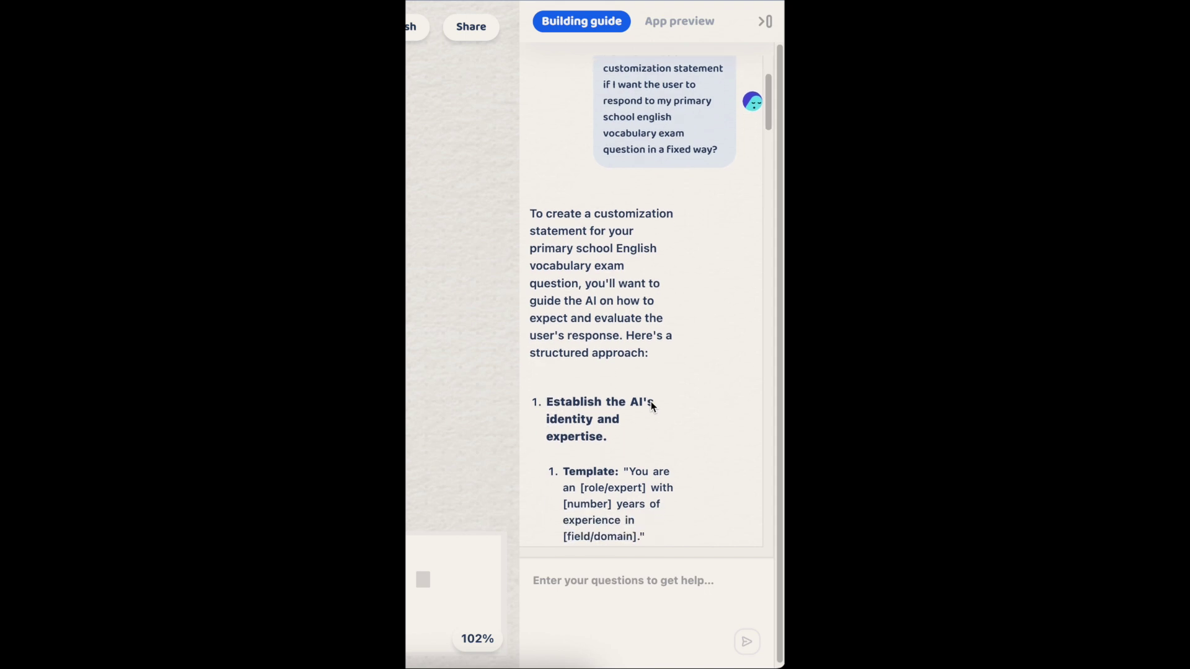
{"action": "scroll", "coordinate": [717, 420], "scroll_direction": "down", "scroll_amount": 3}
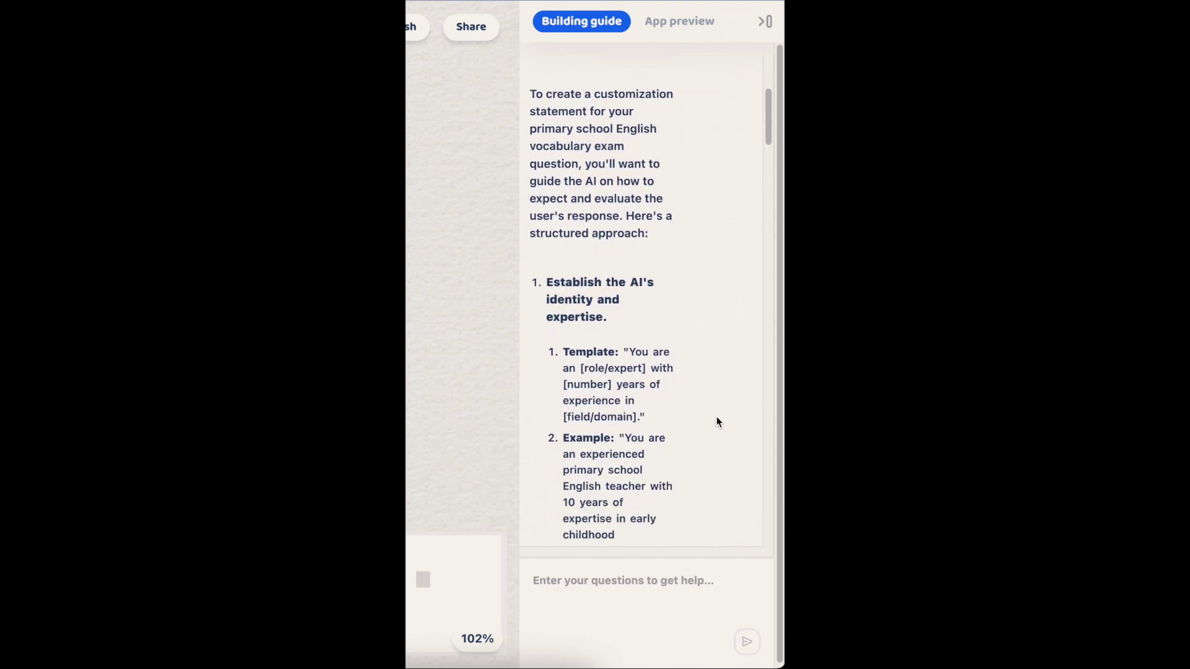
{"action": "scroll", "coordinate": [717, 422], "scroll_direction": "down", "scroll_amount": 2}
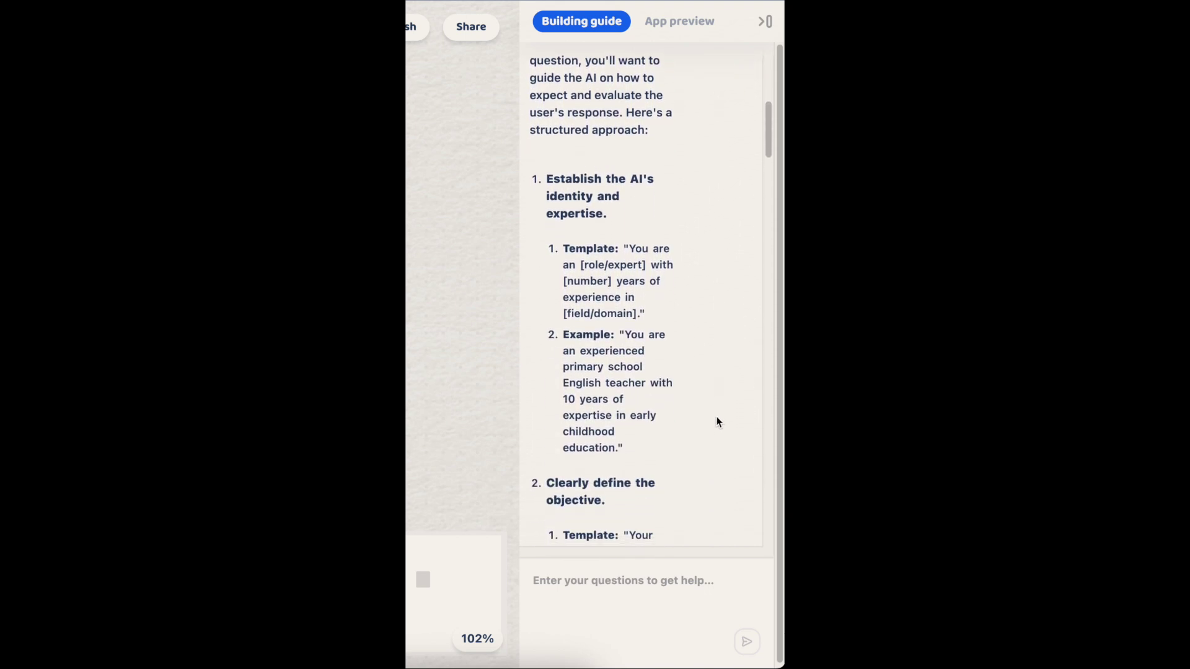
{"action": "scroll", "coordinate": [703, 424], "scroll_direction": "down", "scroll_amount": 4}
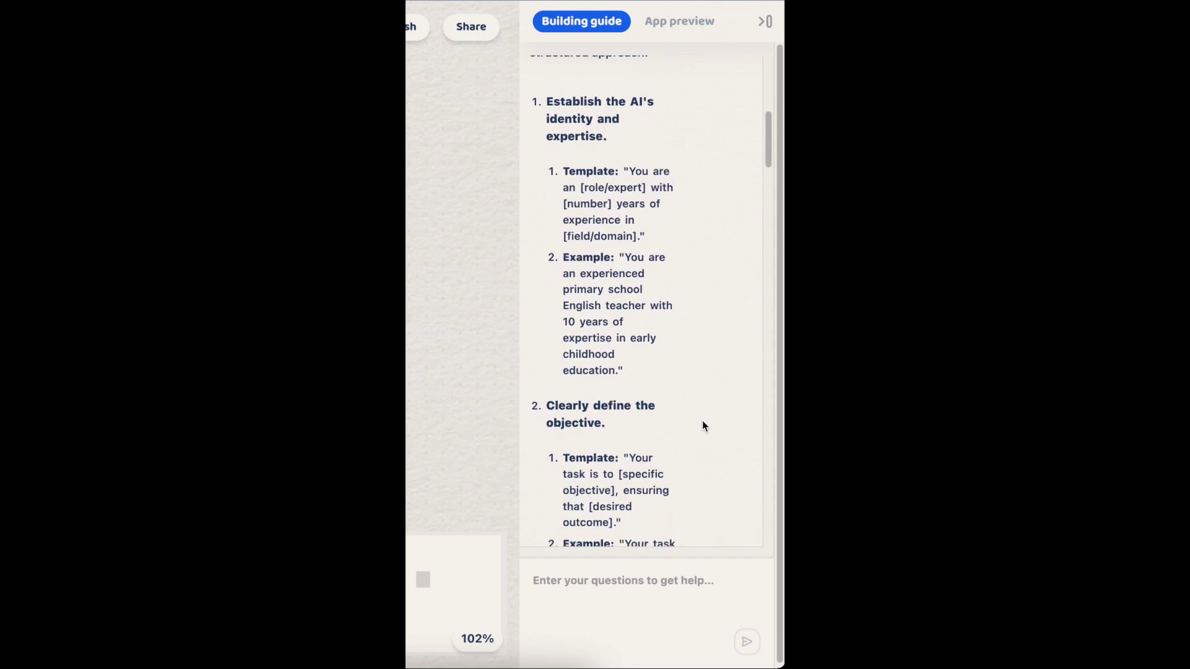
Examine the Building guide's seven customization templates and examples, from AI identity to successful interaction, and the compiled customization statement
{"action": "scroll", "coordinate": [702, 426], "scroll_direction": "down", "scroll_amount": 4}
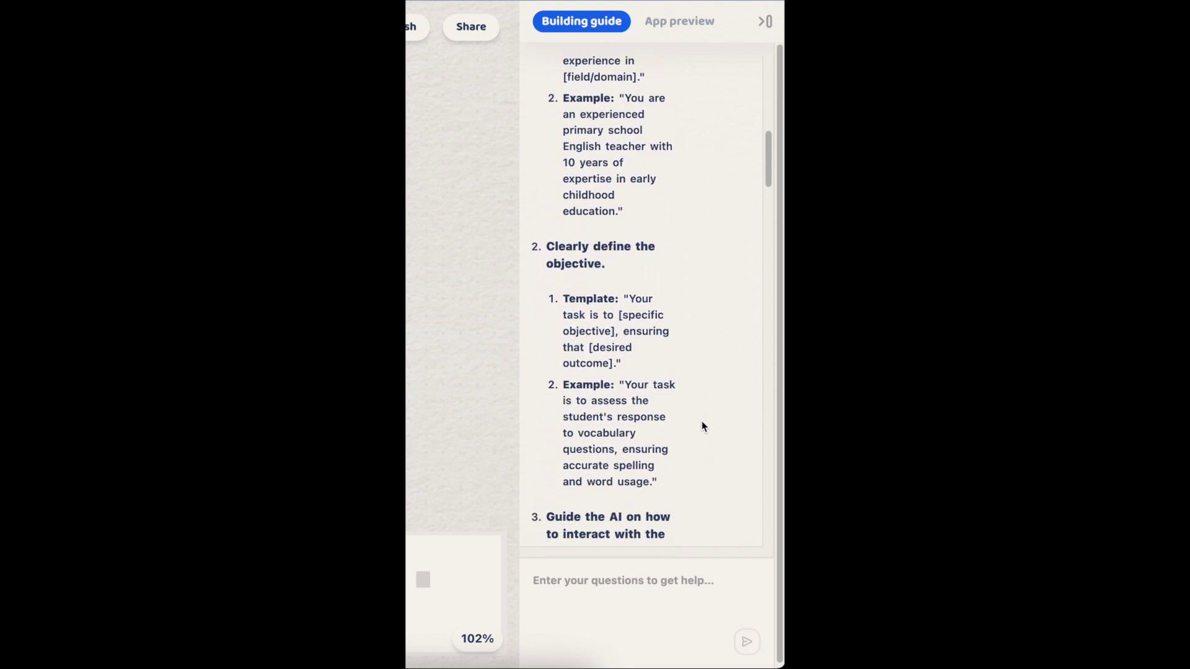
{"action": "scroll", "coordinate": [703, 426], "scroll_direction": "down", "scroll_amount": 4}
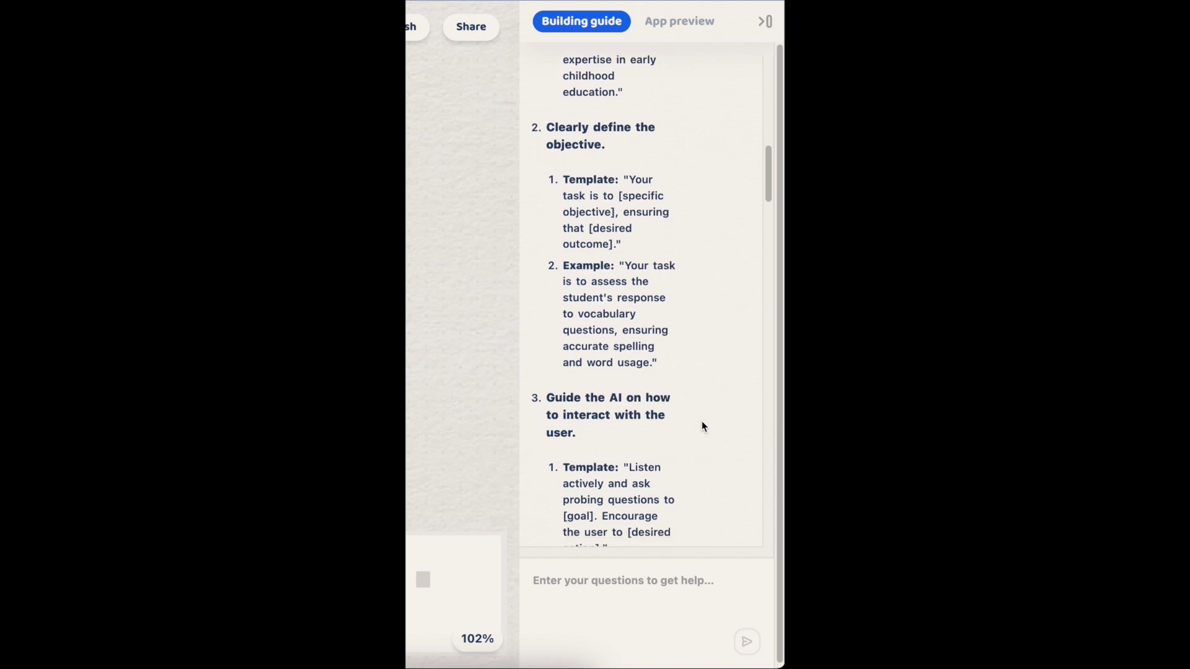
{"action": "scroll", "coordinate": [703, 426], "scroll_direction": "down", "scroll_amount": 7}
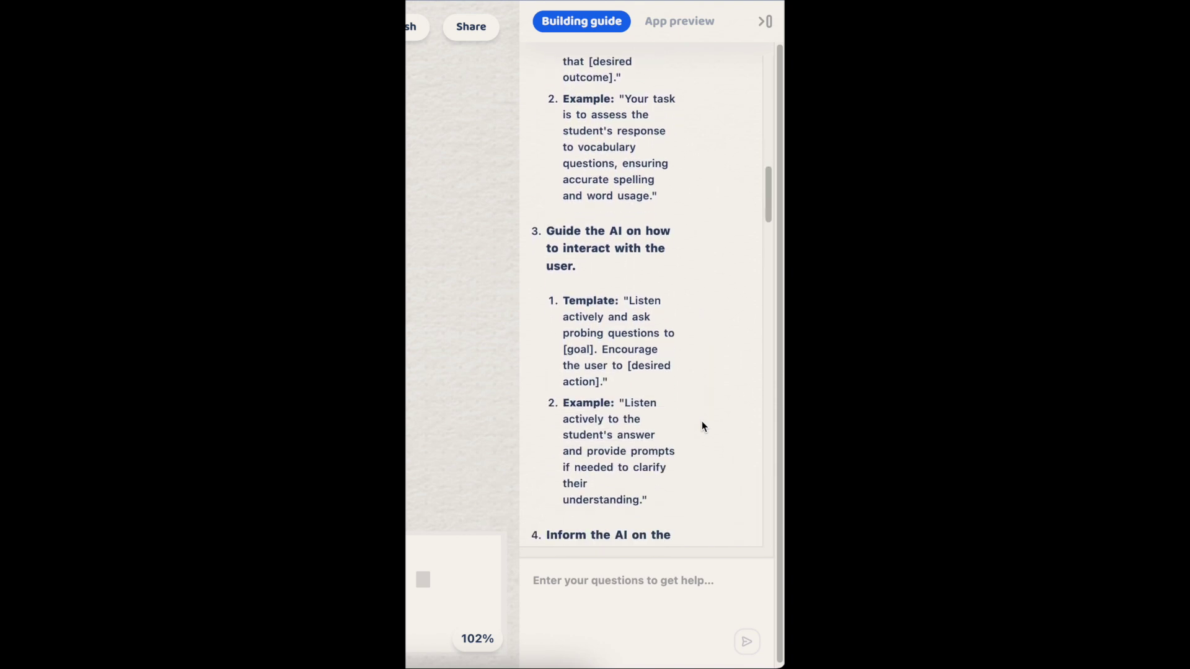
{"action": "scroll", "coordinate": [702, 424], "scroll_direction": "down", "scroll_amount": 6}
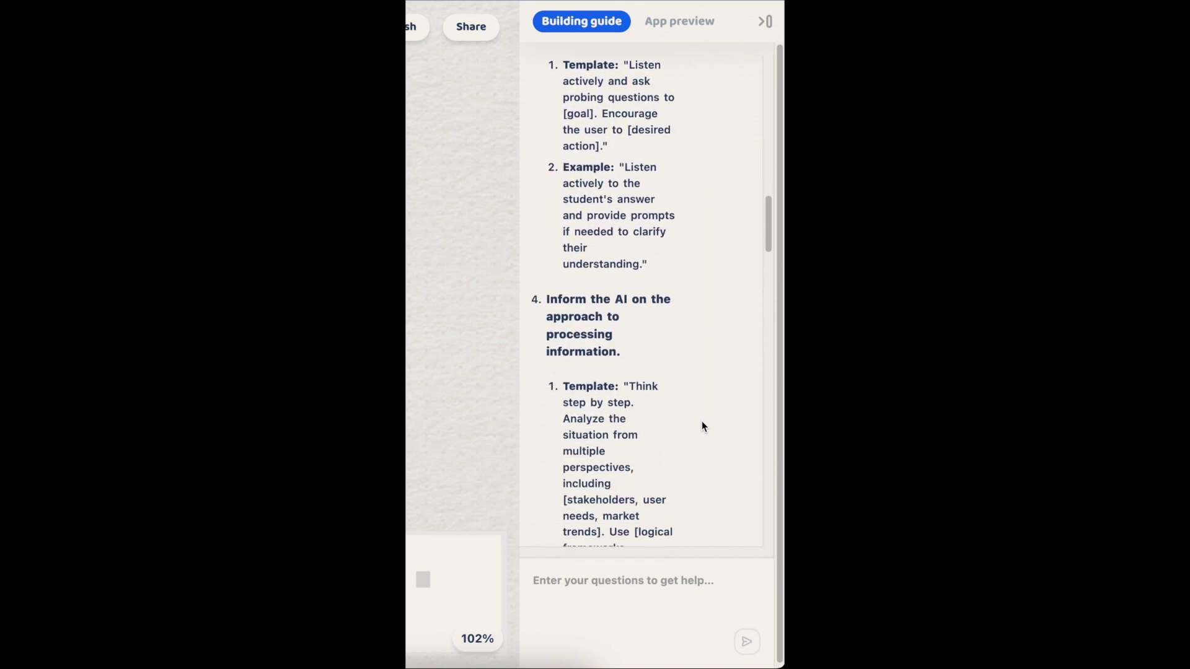
{"action": "scroll", "coordinate": [703, 429], "scroll_direction": "down", "scroll_amount": 6}
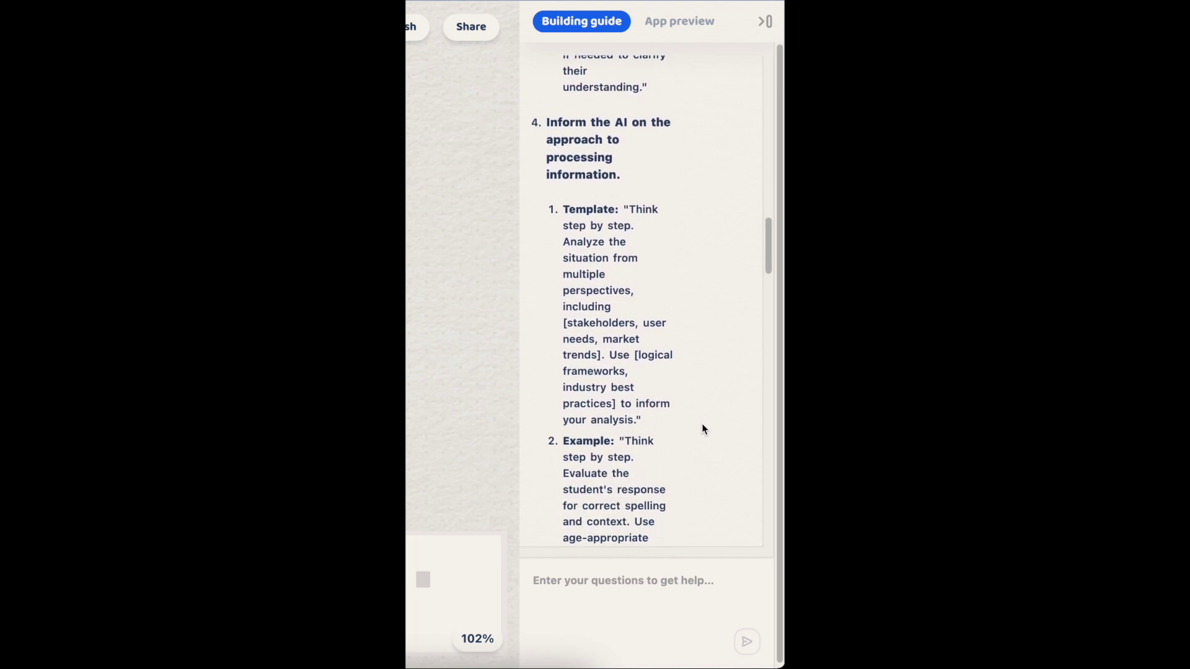
{"action": "scroll", "coordinate": [702, 438], "scroll_direction": "down", "scroll_amount": 8}
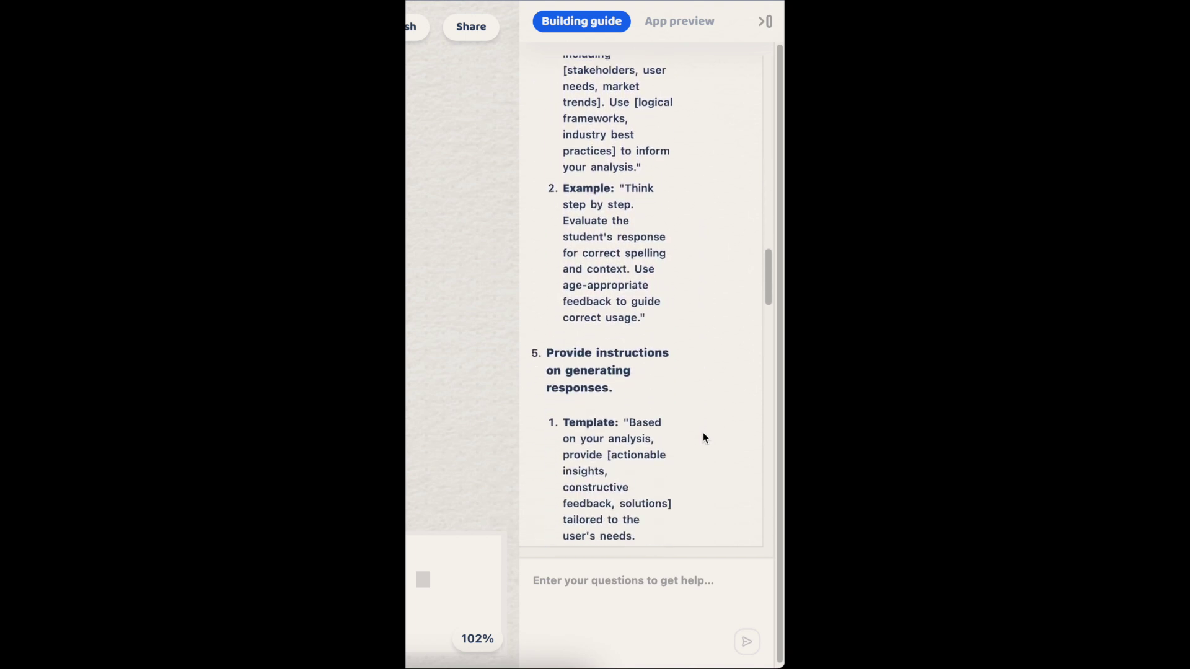
{"action": "scroll", "coordinate": [703, 437], "scroll_direction": "down", "scroll_amount": 5}
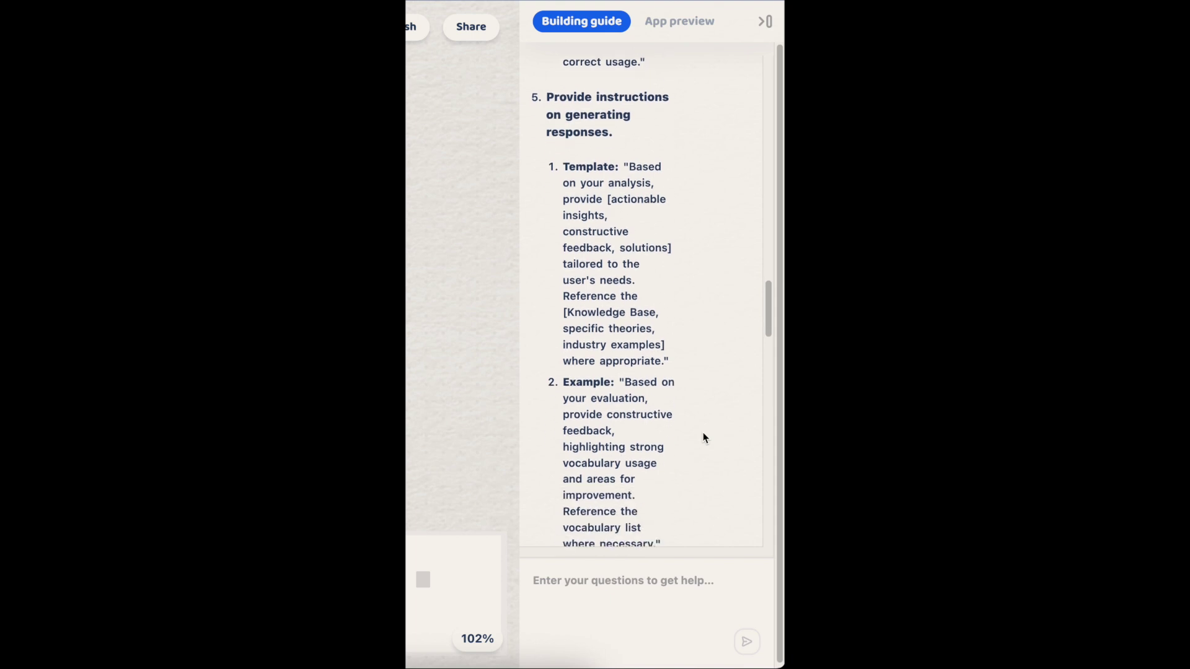
{"action": "scroll", "coordinate": [703, 437], "scroll_direction": "down", "scroll_amount": 11}
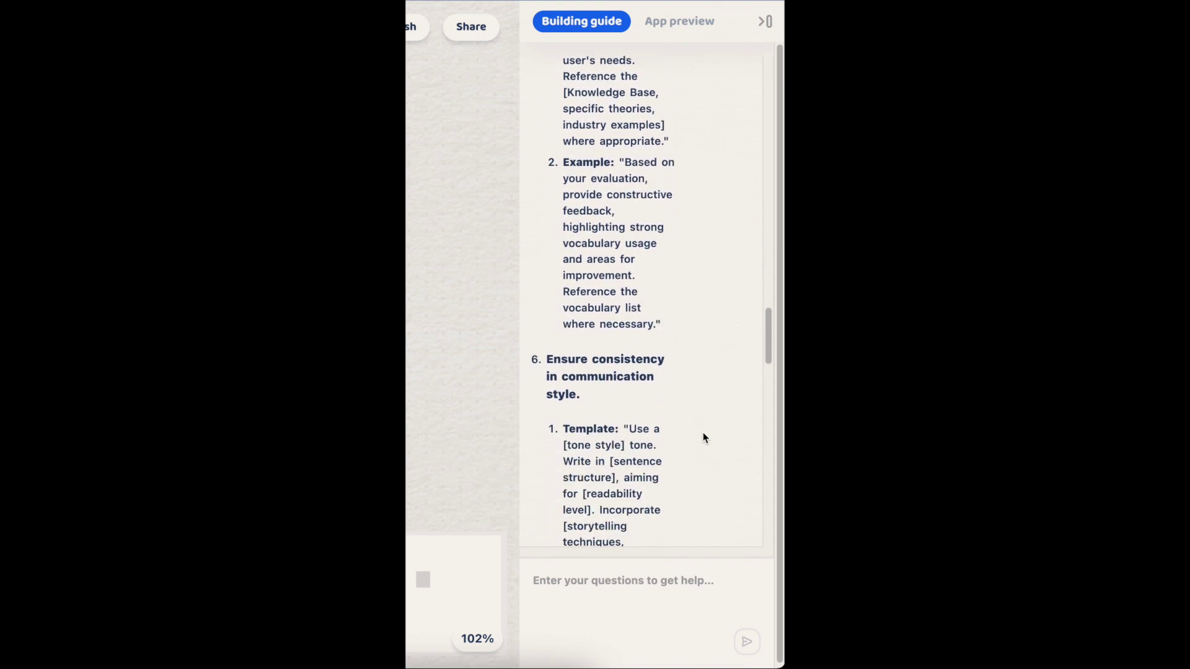
{"action": "scroll", "coordinate": [703, 438], "scroll_direction": "down", "scroll_amount": 7}
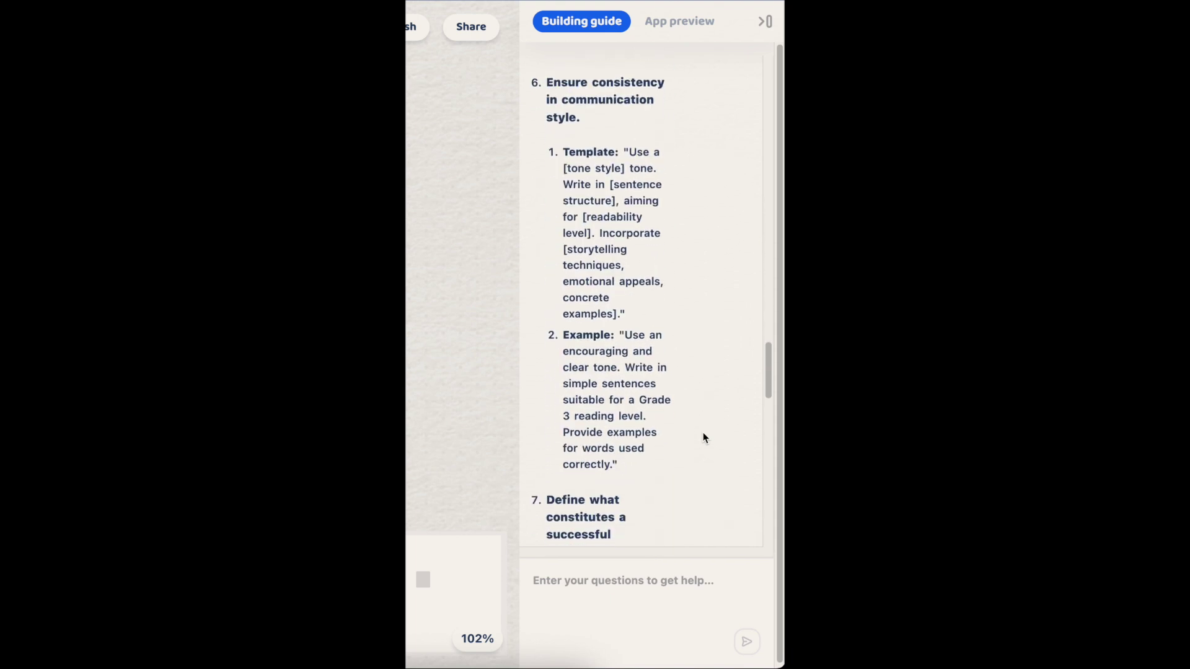
{"action": "scroll", "coordinate": [725, 445], "scroll_direction": "down", "scroll_amount": 8}
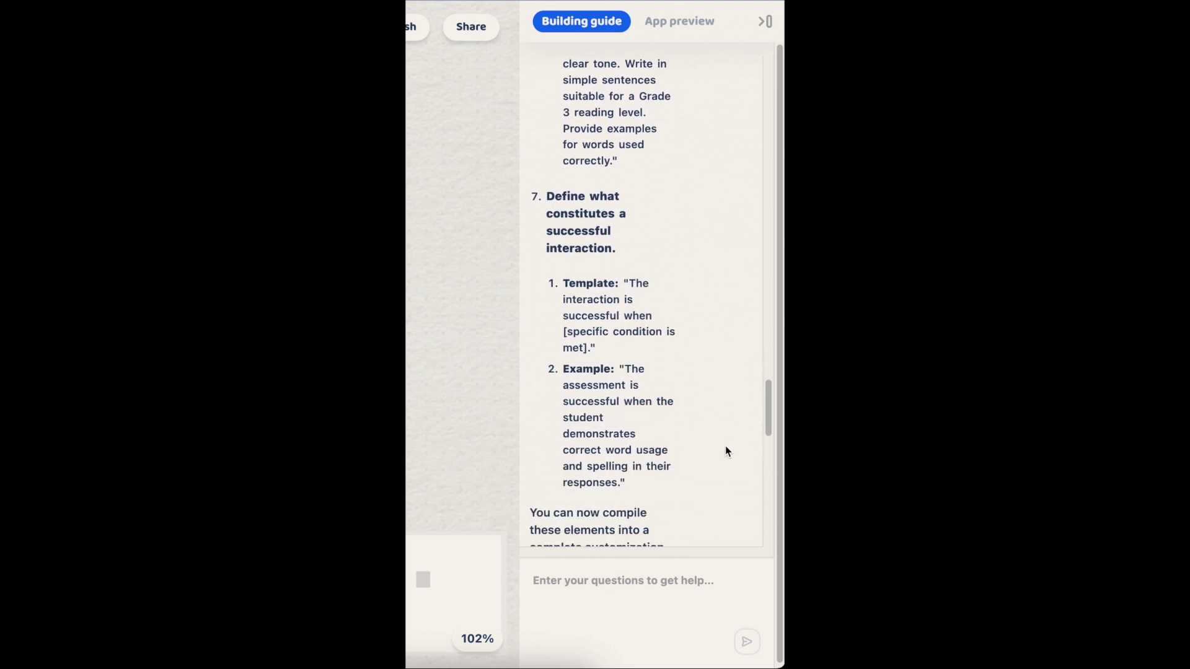
{"action": "scroll", "coordinate": [728, 456], "scroll_direction": "down", "scroll_amount": 7}
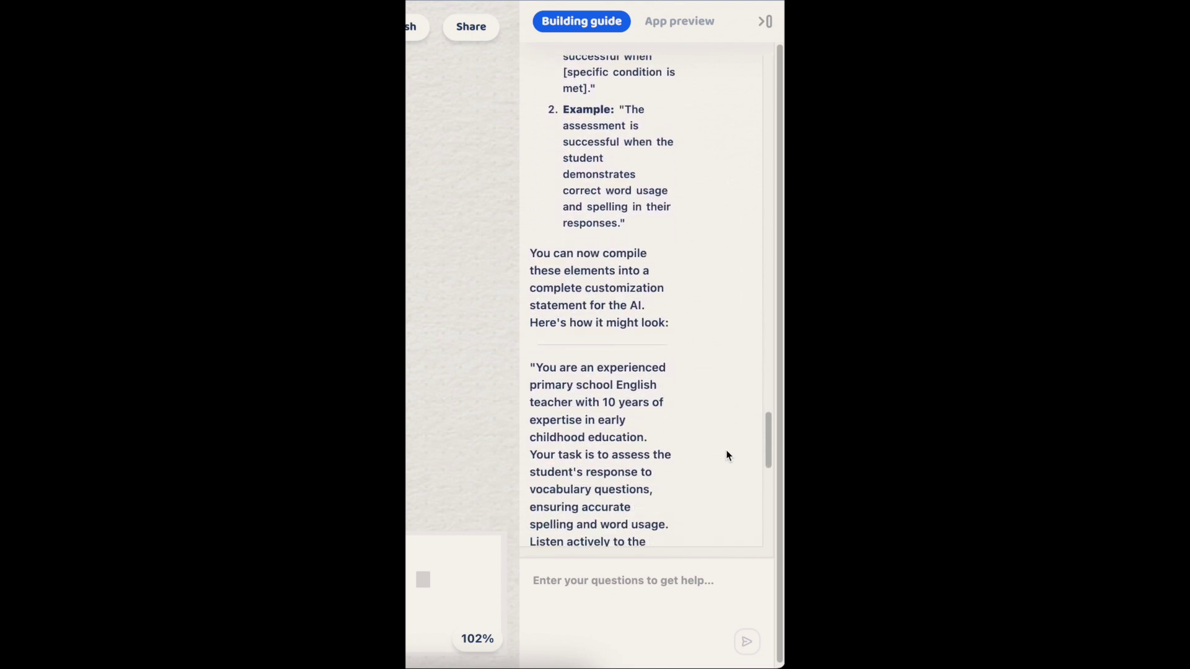
{"action": "scroll", "coordinate": [728, 456], "scroll_direction": "down", "scroll_amount": 8}
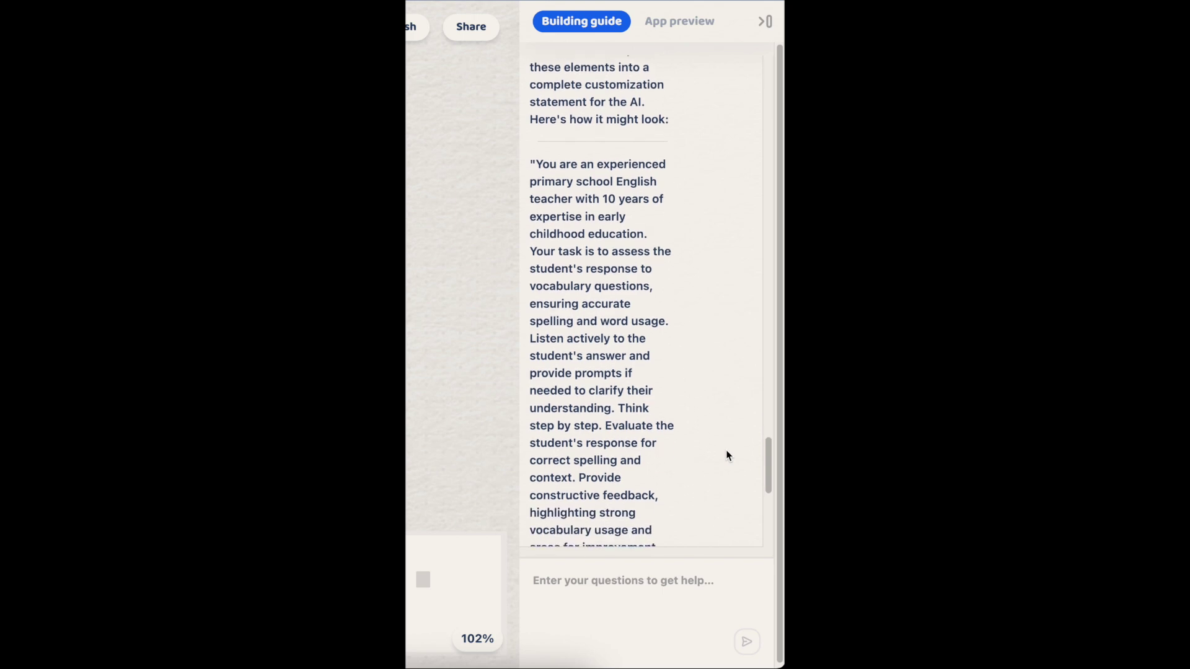
{"action": "scroll", "coordinate": [728, 456], "scroll_direction": "down", "scroll_amount": 6}
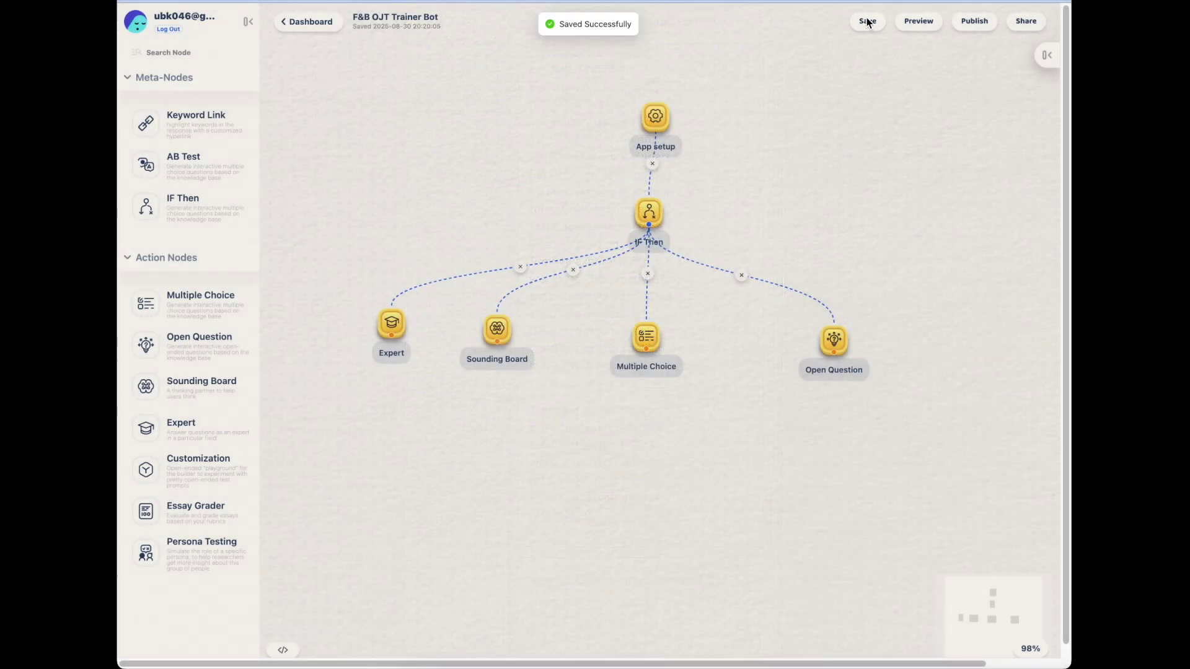
Test the training route in the app preview by sending "train" and replying with "server, table order"
{"action": "left_click", "coordinate": [1047, 55]}
{"action": "left_click", "coordinate": [953, 441]}
{"action": "type", "text": "train"}
{"action": "key", "text": "Return"}
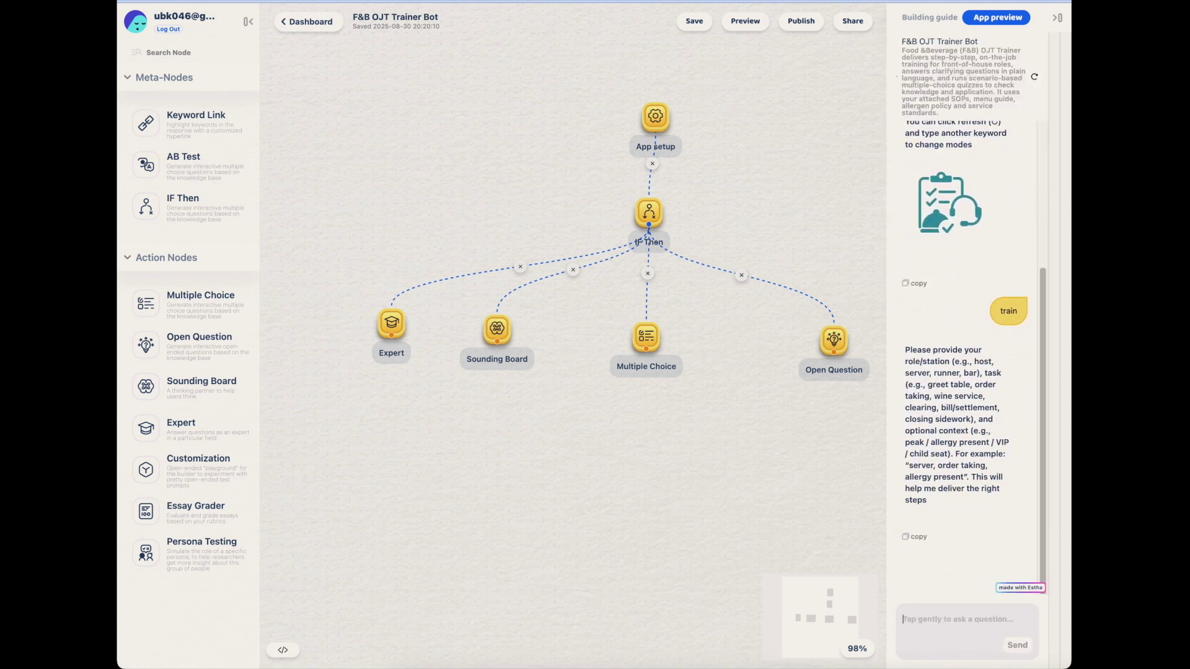
{"action": "type", "text": "server"}
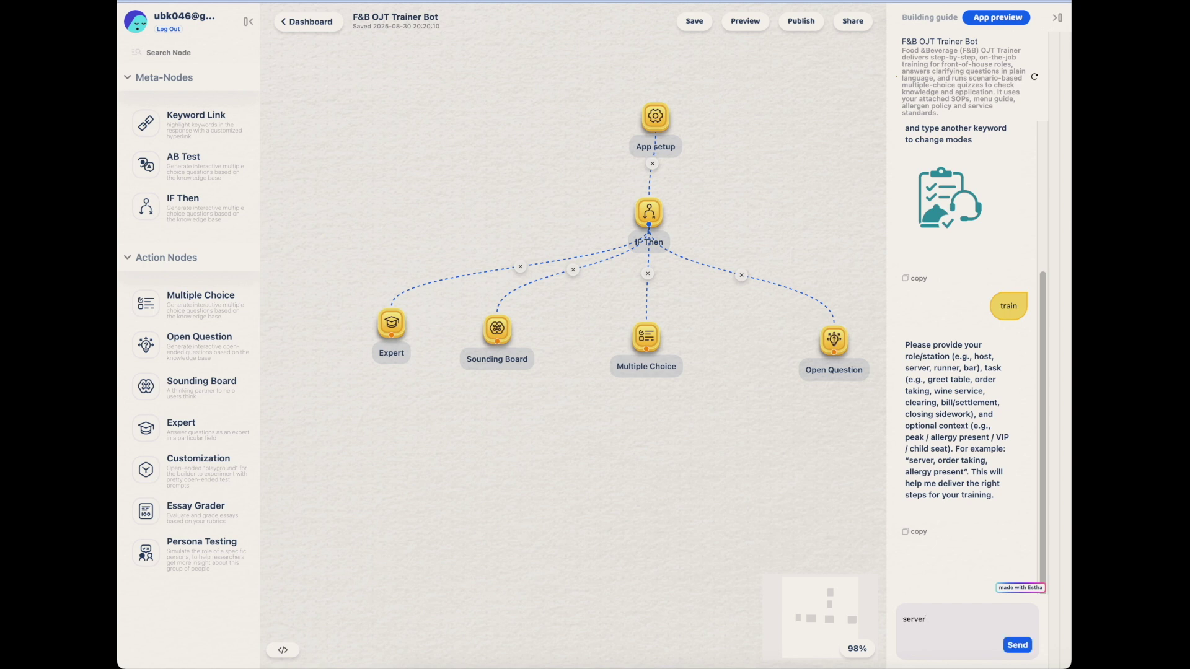
{"action": "type", "text": ", table order"}
{"action": "key", "text": "Return"}
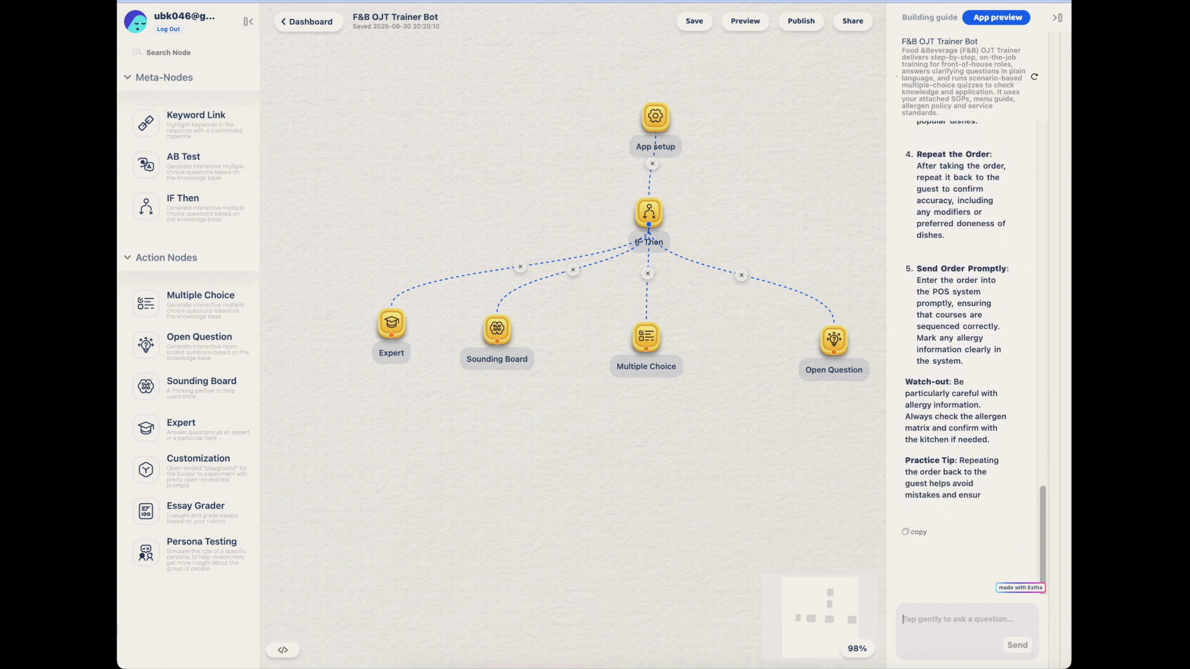
{"action": "scroll", "coordinate": [976, 545], "scroll_direction": "up", "scroll_amount": 1}
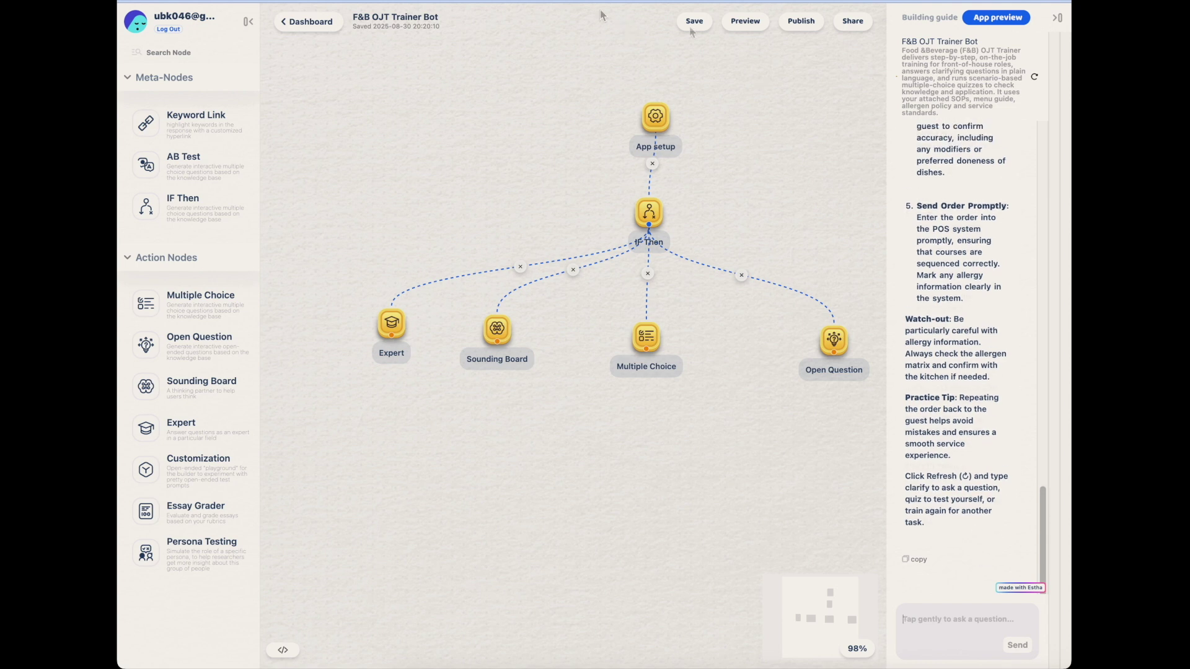
Save and publish the F&B OJT Trainer Bot, and launch the published app
{"action": "left_click", "coordinate": [693, 22]}
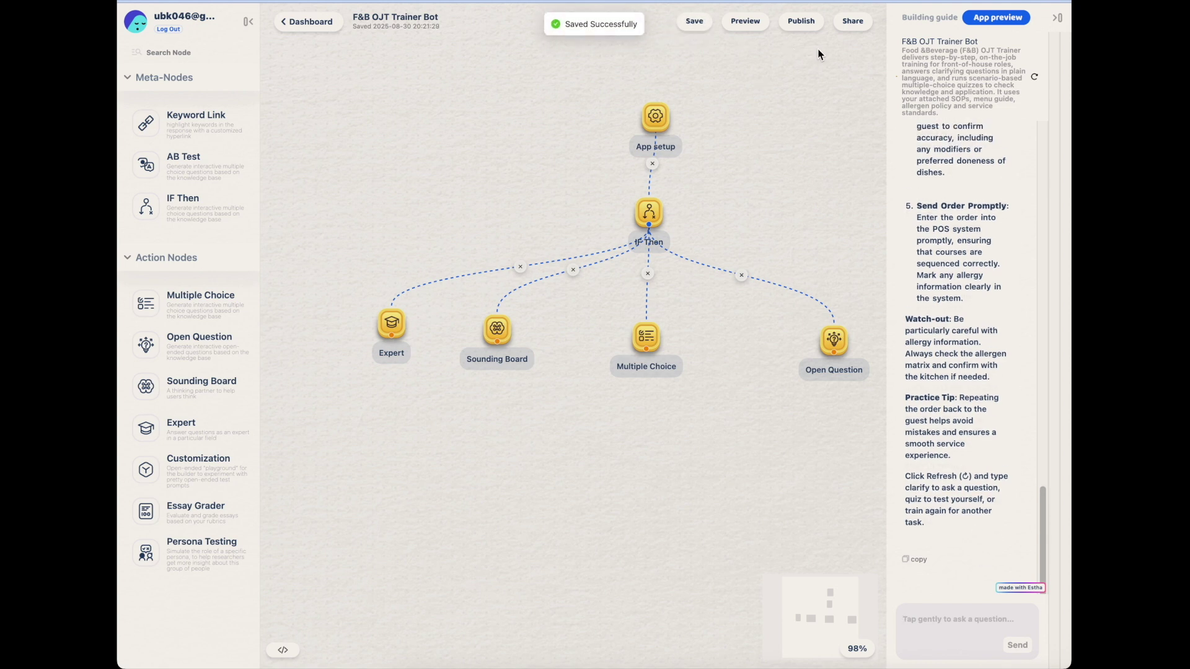
{"action": "left_click", "coordinate": [794, 22]}
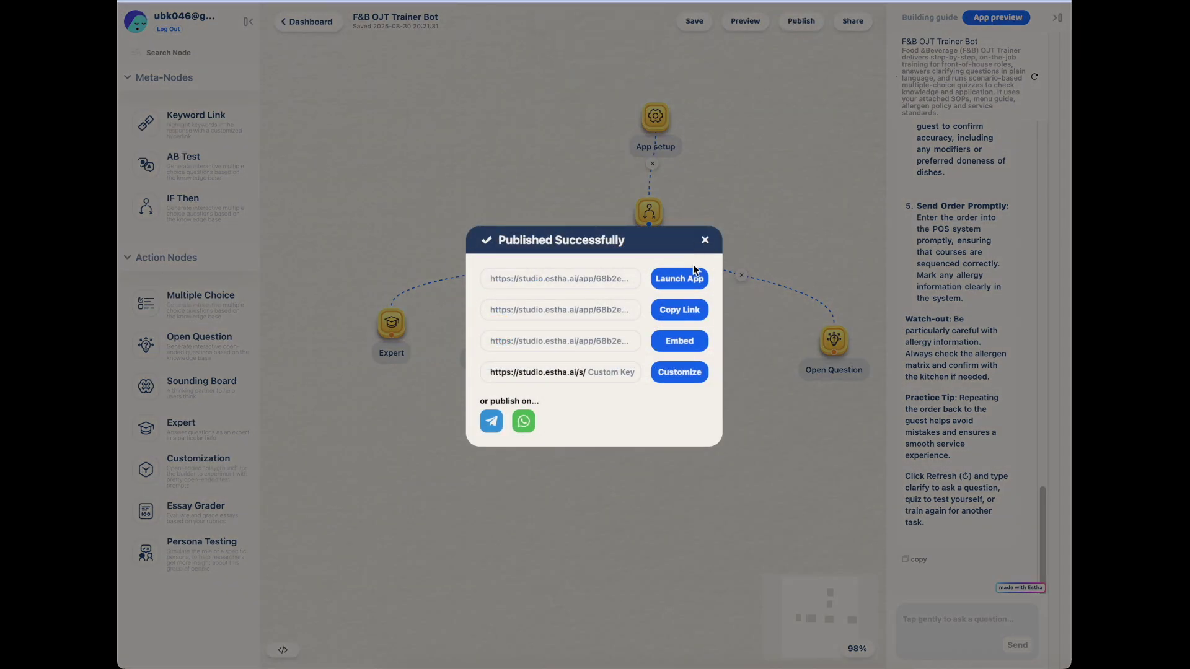
{"action": "left_click", "coordinate": [693, 278]}
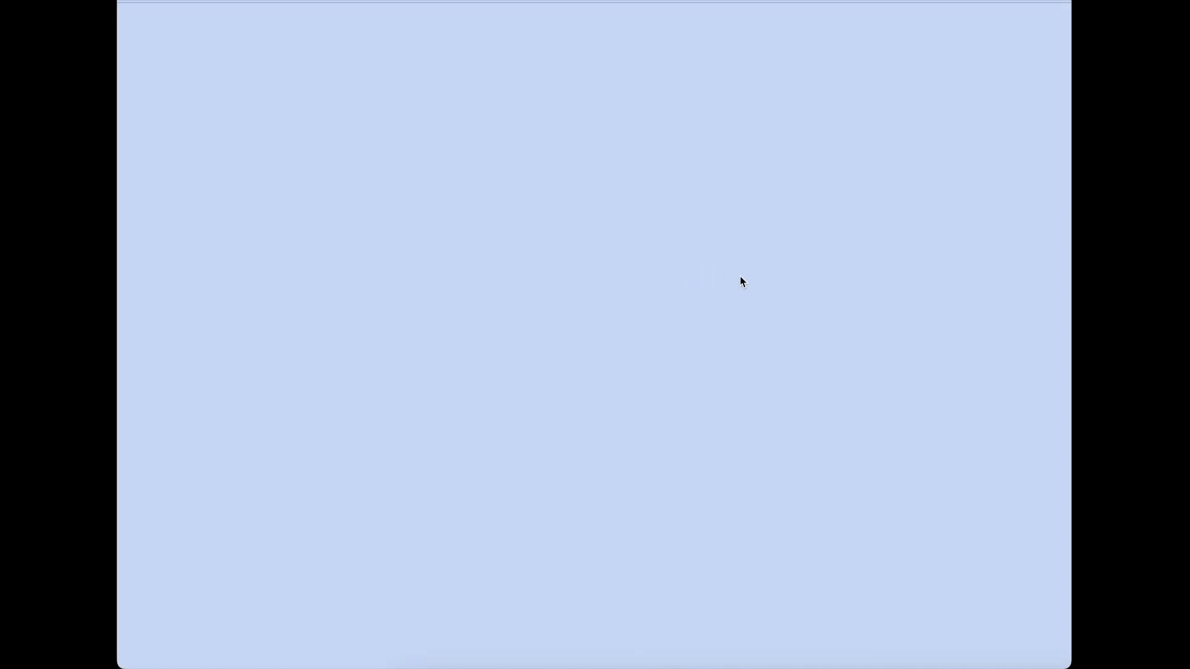